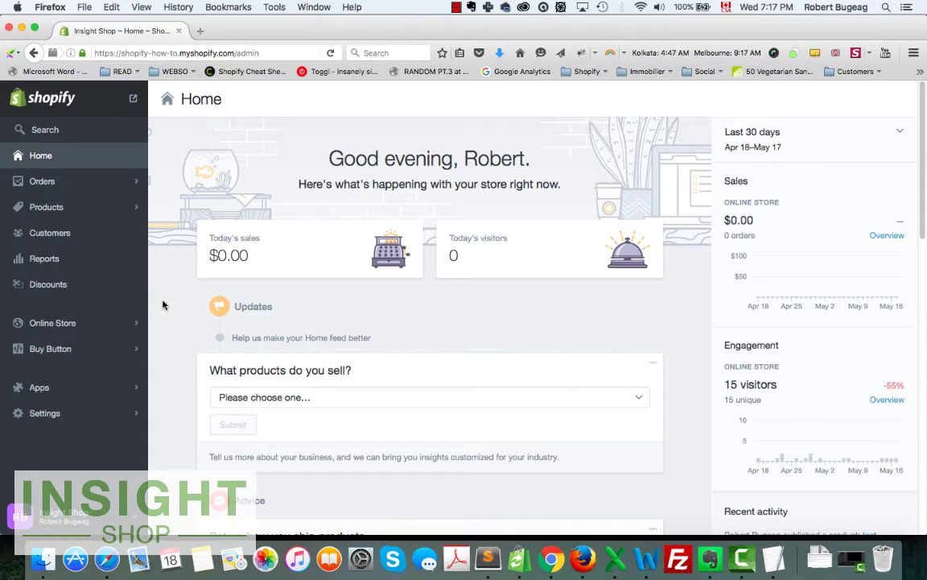
# - View the store's product collections
pyautogui.click(41, 207)
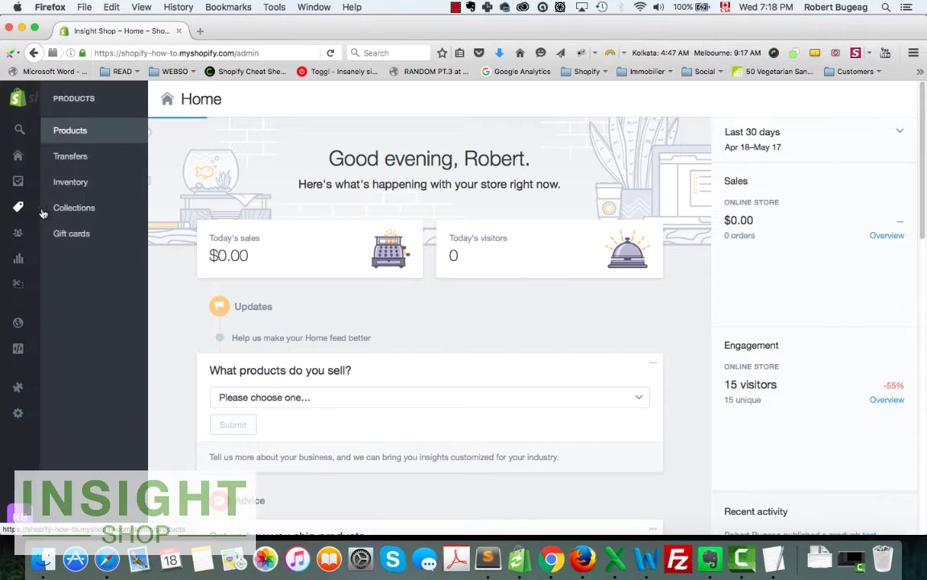
pyautogui.click(68, 208)
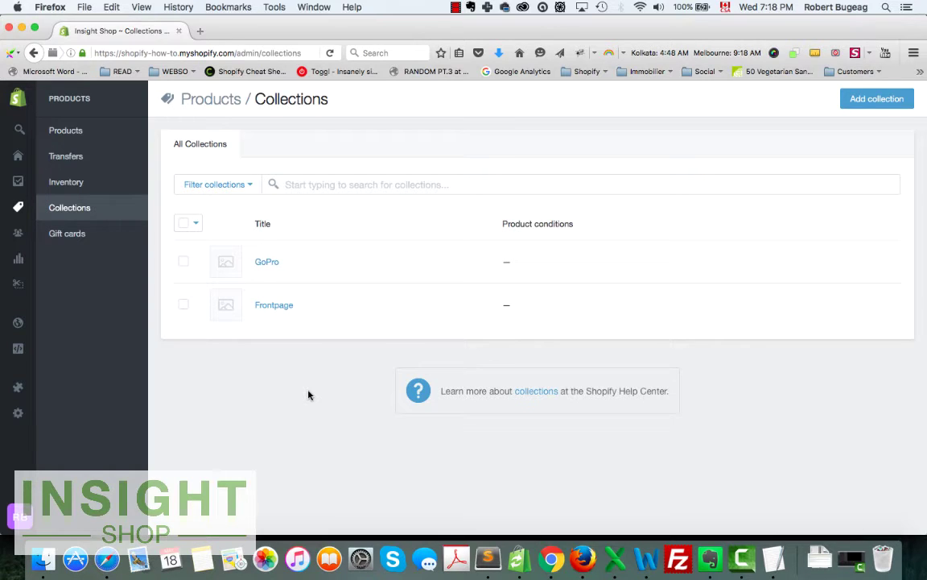
# - Export all products as a CSV for Excel, Numbers, and other spreadsheet programs
pyautogui.click(69, 131)
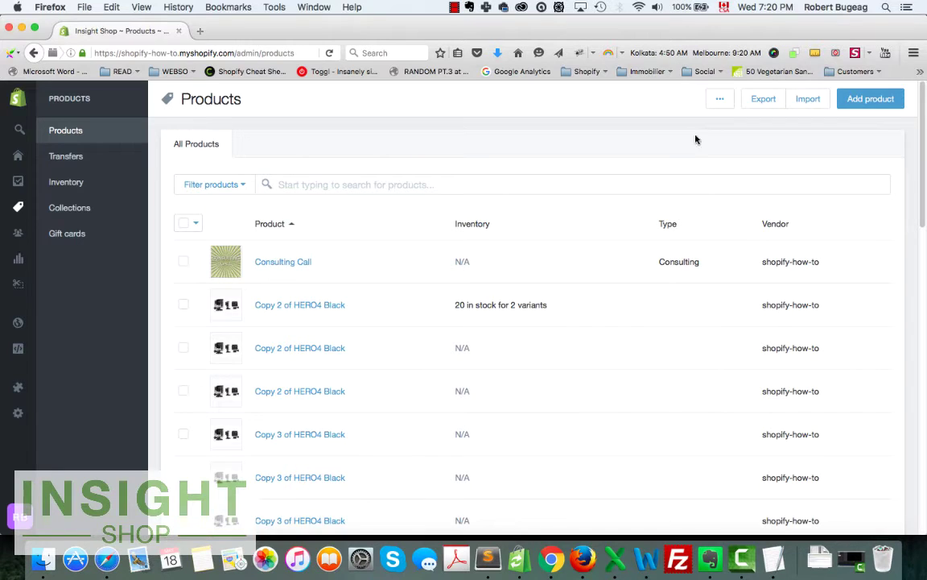
pyautogui.click(763, 98)
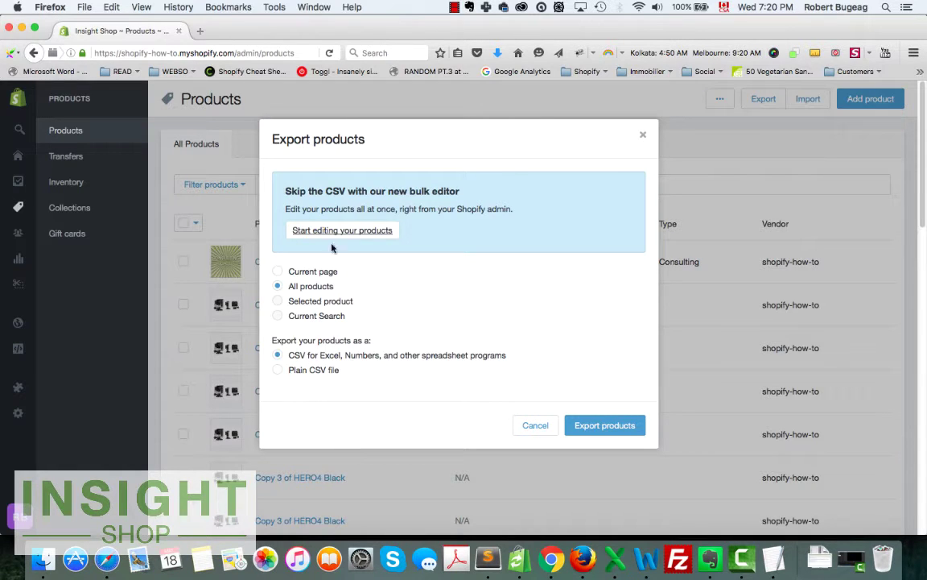
pyautogui.click(600, 428)
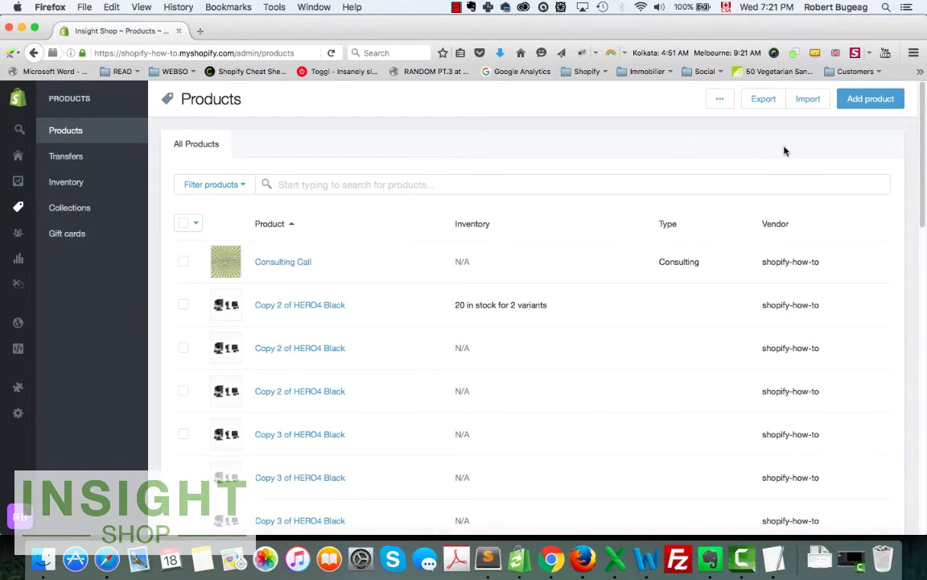
# - Try out the product CSV import options, including overwriting existing products with the same handle, and cancel without importing
pyautogui.click(808, 100)
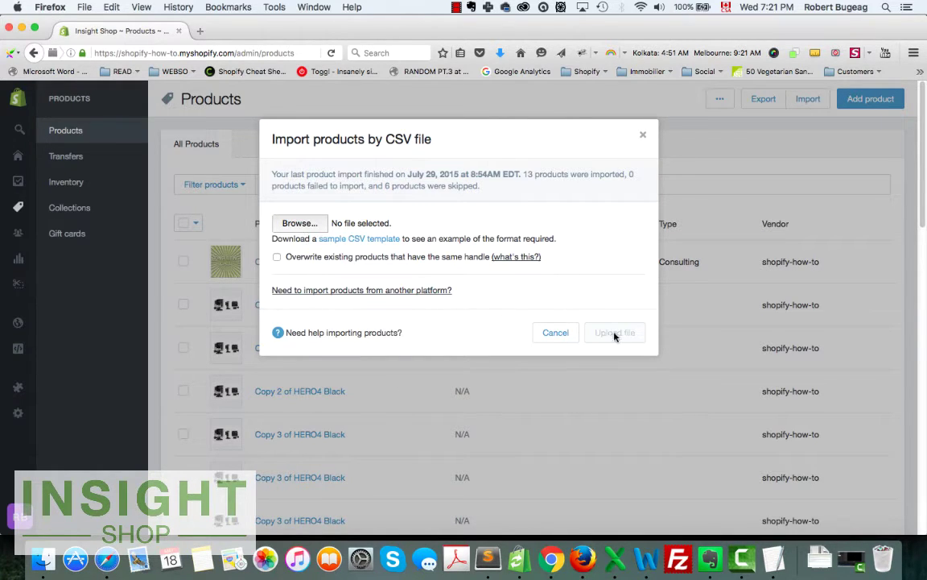
pyautogui.click(306, 226)
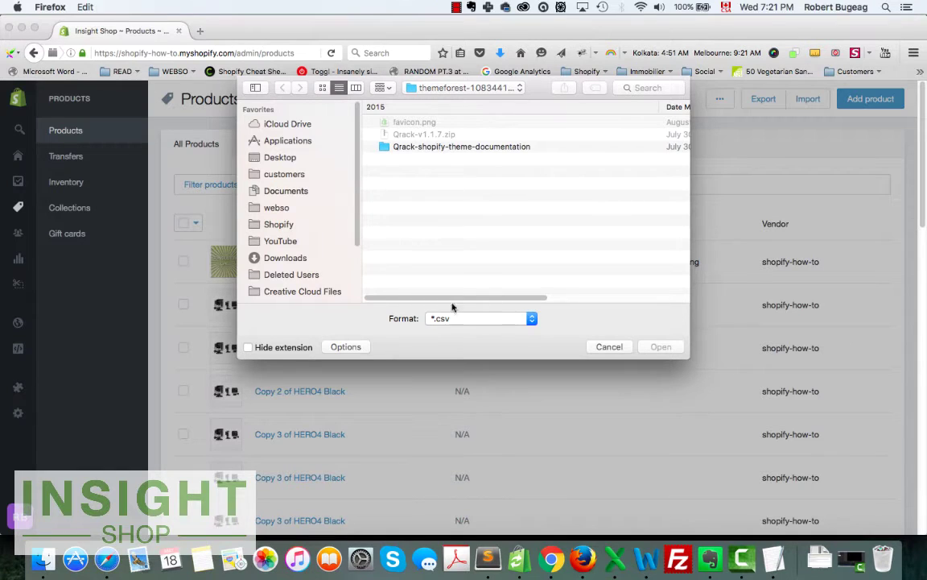
pyautogui.click(603, 346)
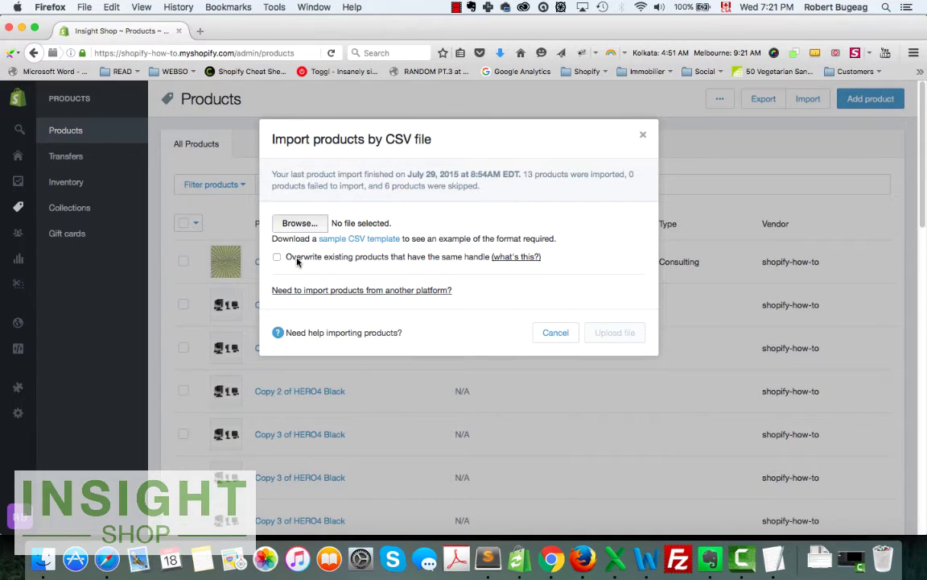
pyautogui.click(282, 256)
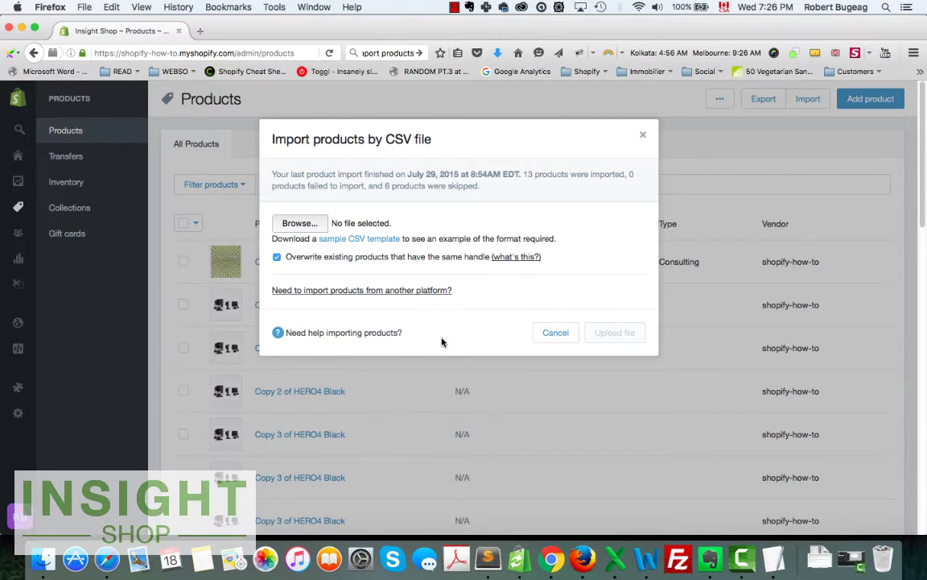
pyautogui.click(556, 332)
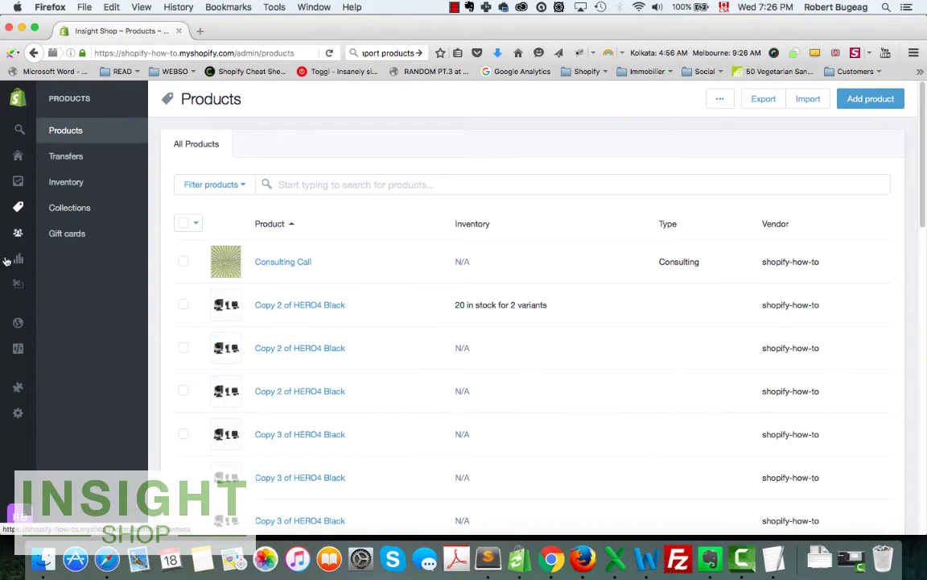
# - Examine the Footer, Learn Shopify and Main Menu entries in the online store's navigation
pyautogui.moveTo(12, 354)
pyautogui.click(62, 324)
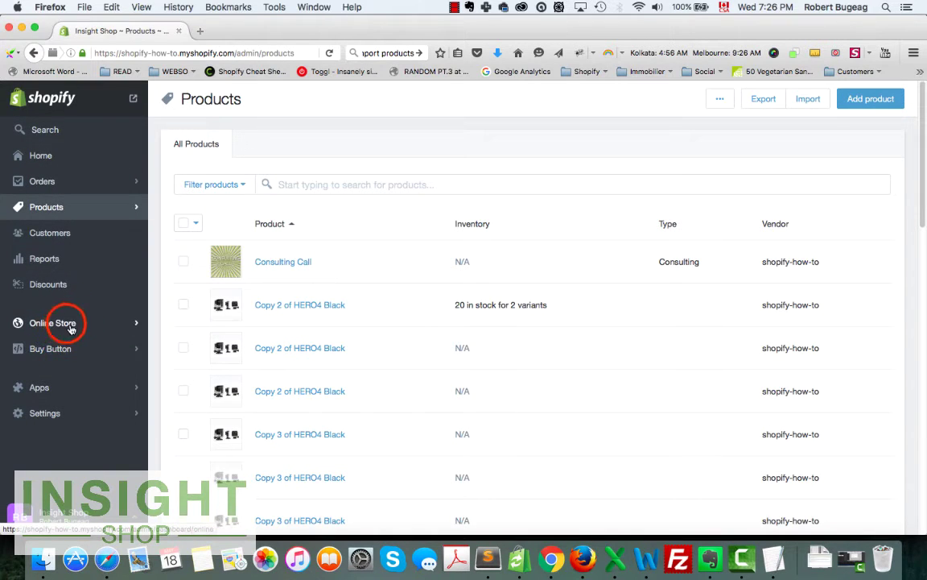
pyautogui.click(58, 130)
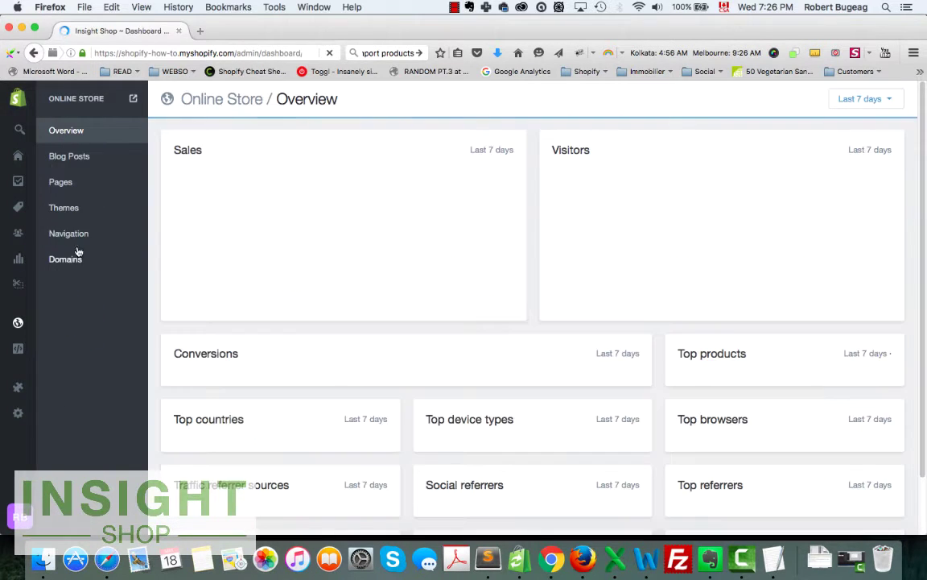
pyautogui.click(71, 234)
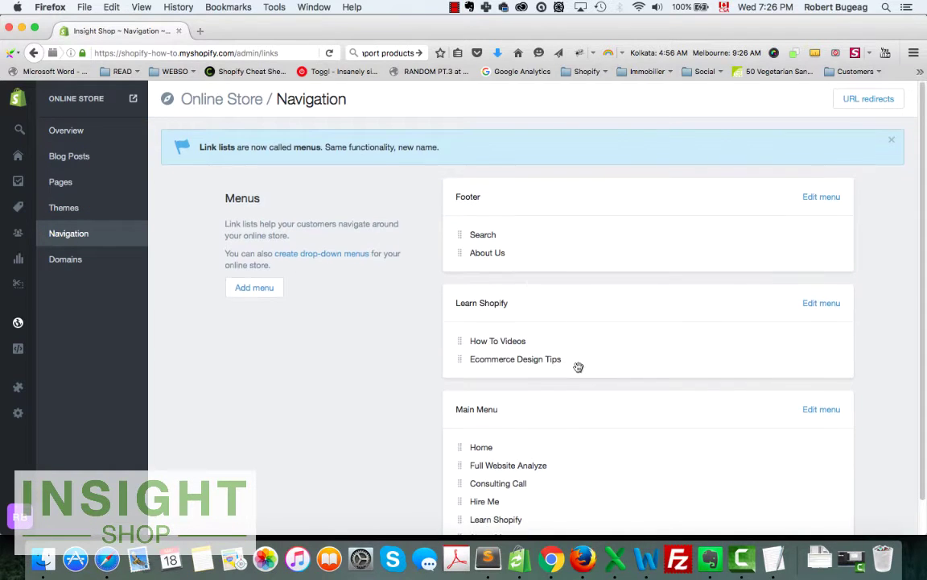
pyautogui.scroll(-1, 520, 330)
pyautogui.scroll(1, 499, 402)
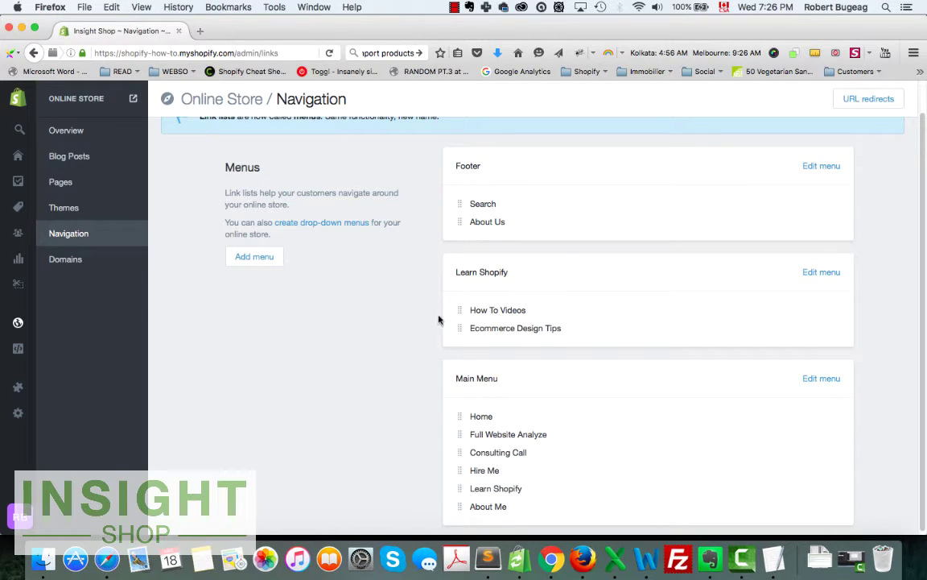
pyautogui.scroll(1, 432, 272)
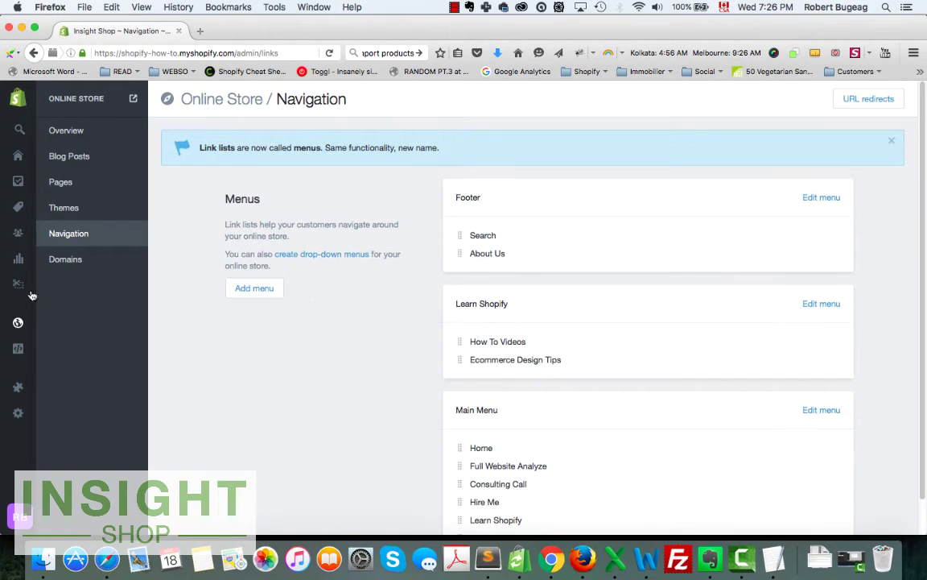
# - Review the order export options with all orders chosen, and cancel without exporting
pyautogui.moveTo(8, 256)
pyautogui.click(46, 182)
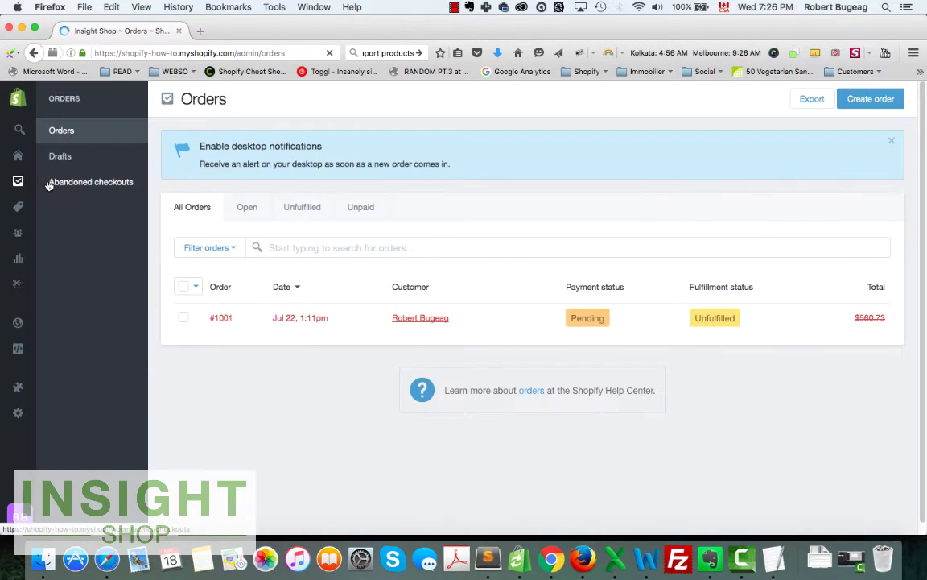
pyautogui.click(813, 99)
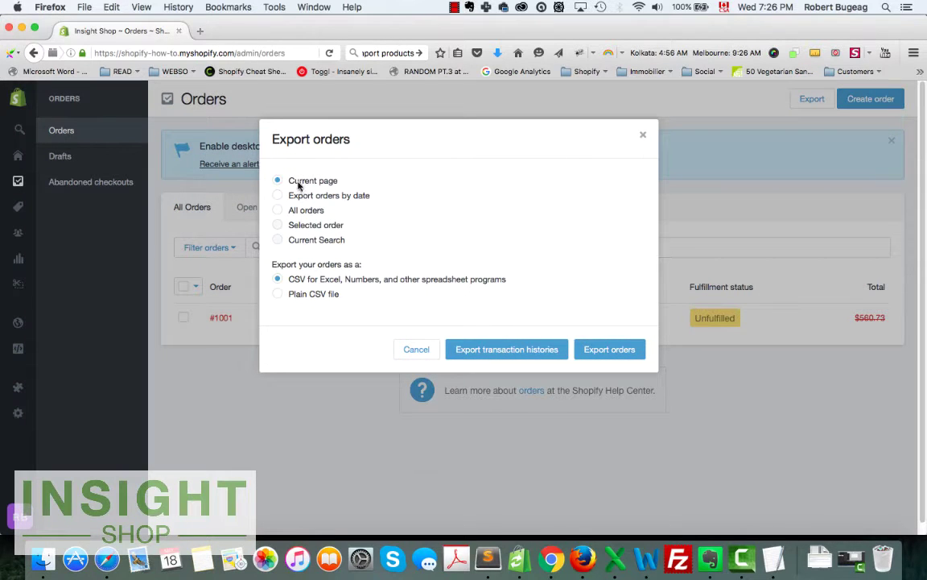
pyautogui.click(277, 211)
pyautogui.click(414, 350)
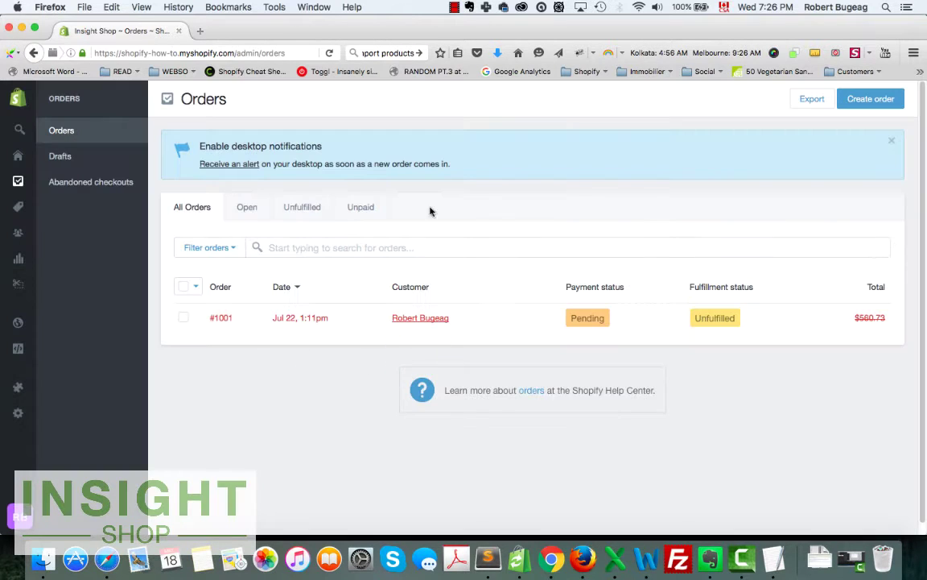
# - Review the customer export options with all customers chosen, and cancel without exporting
pyautogui.click(54, 235)
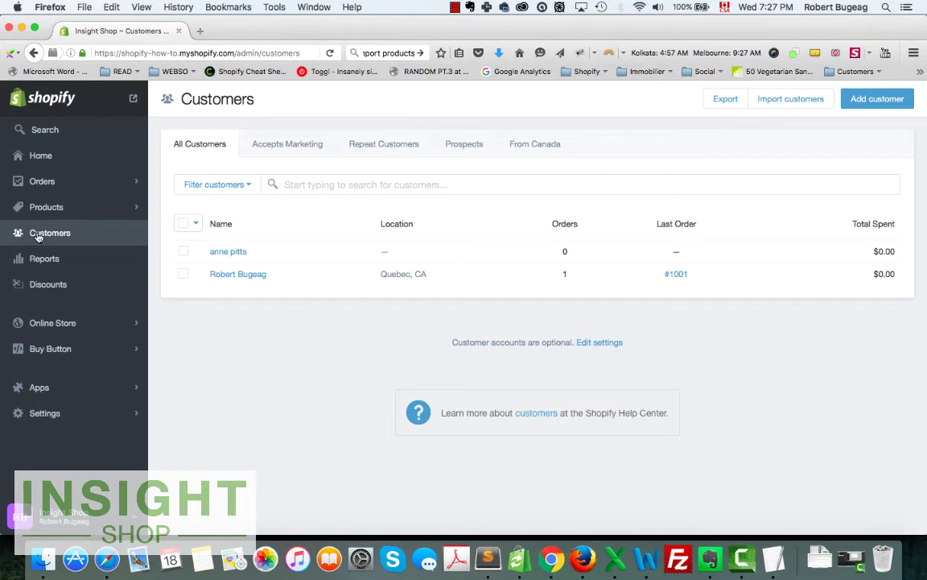
pyautogui.click(721, 99)
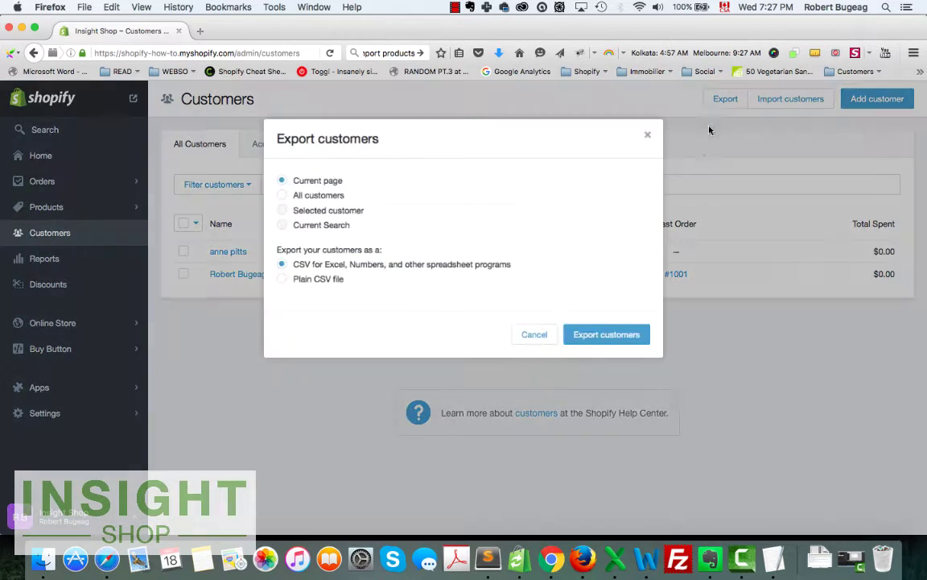
pyautogui.click(282, 196)
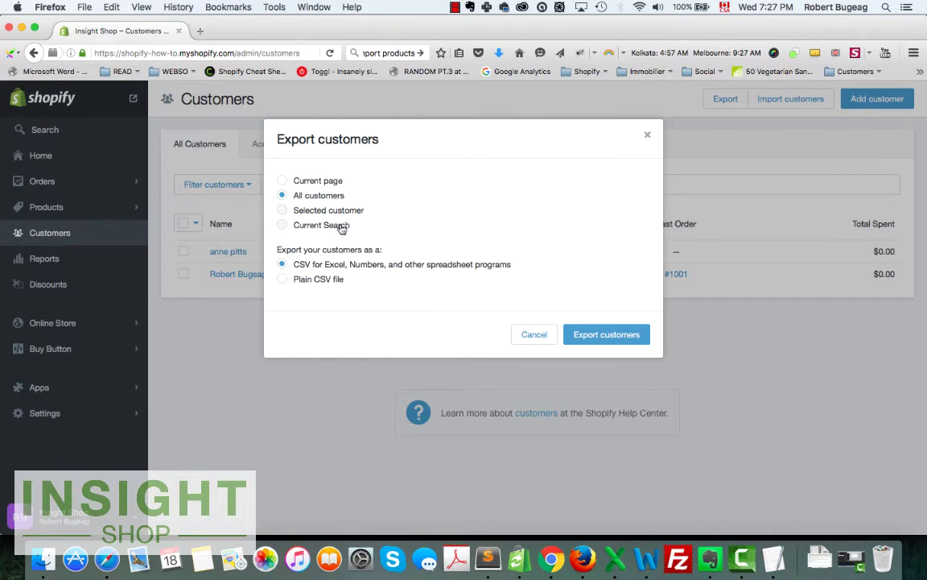
pyautogui.click(535, 334)
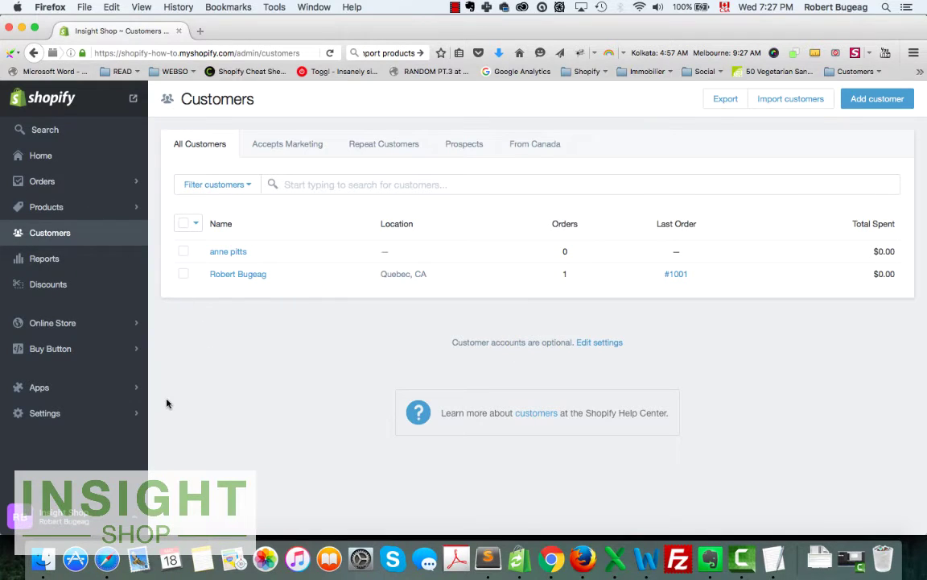
# - Open the About Us page from the online store's list of pages
pyautogui.click(54, 324)
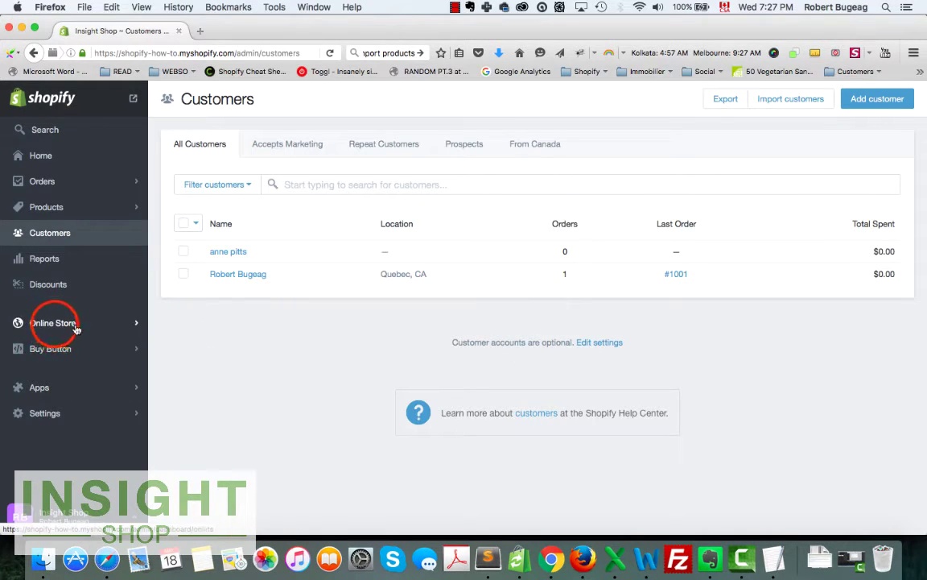
pyautogui.click(62, 190)
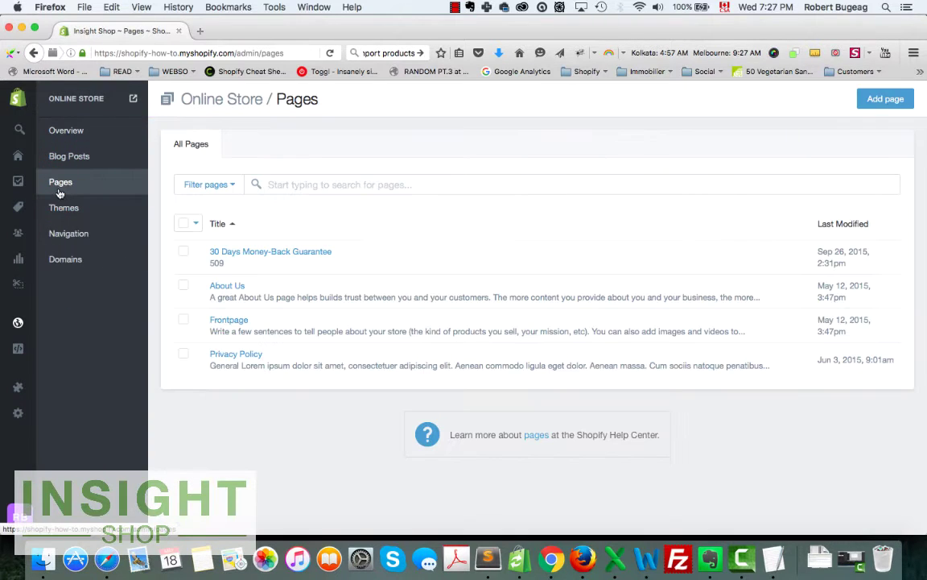
pyautogui.click(63, 157)
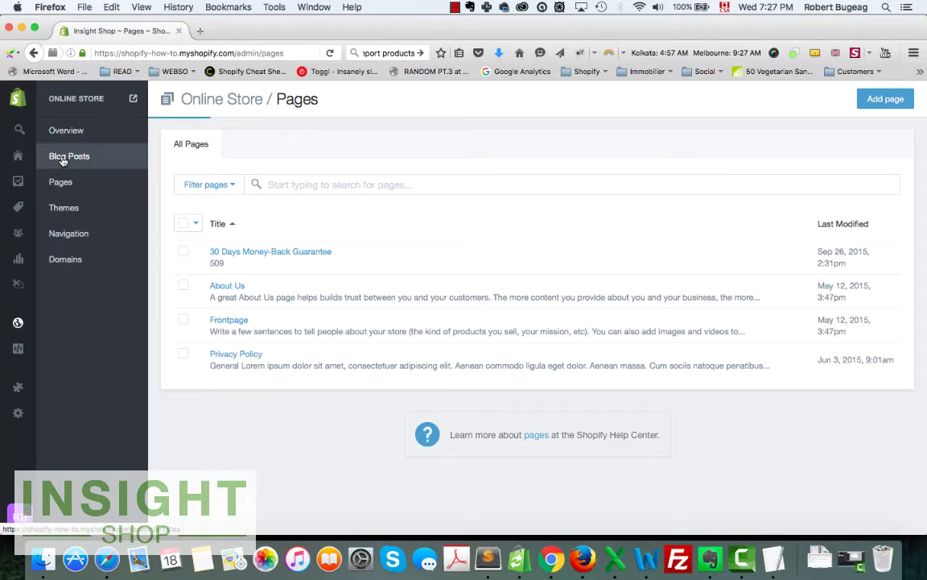
pyautogui.click(59, 182)
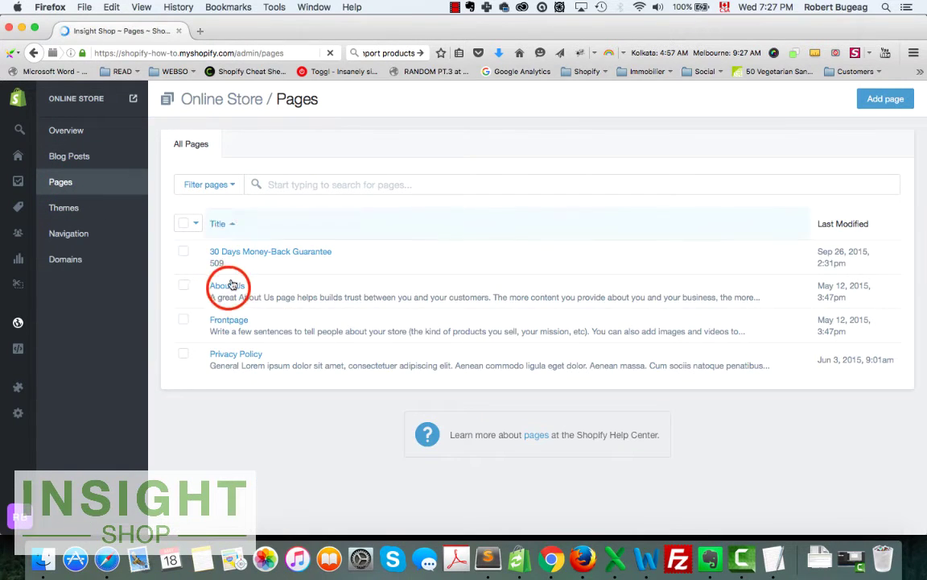
pyautogui.click(228, 287)
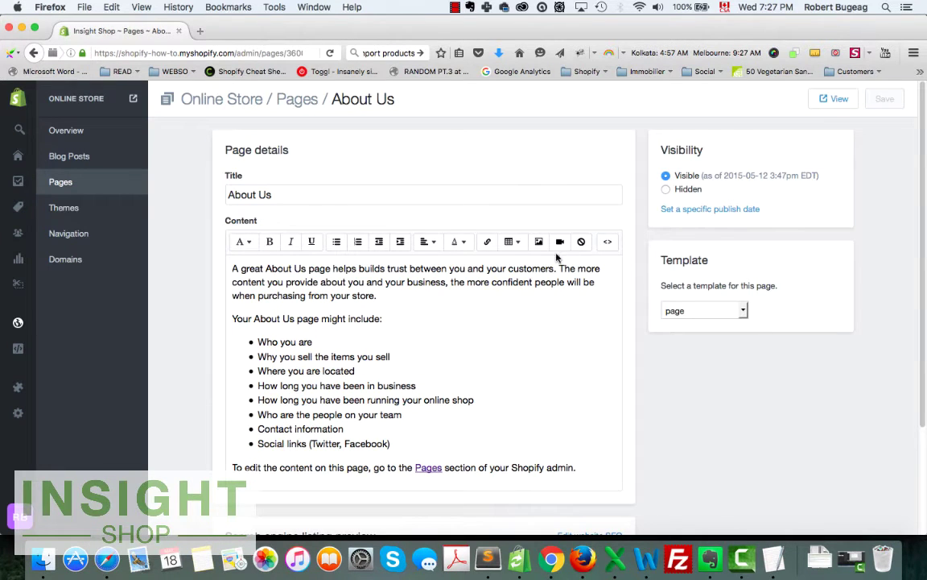
# - Show the About Us page's content as HTML and copy all of the code
pyautogui.click(608, 243)
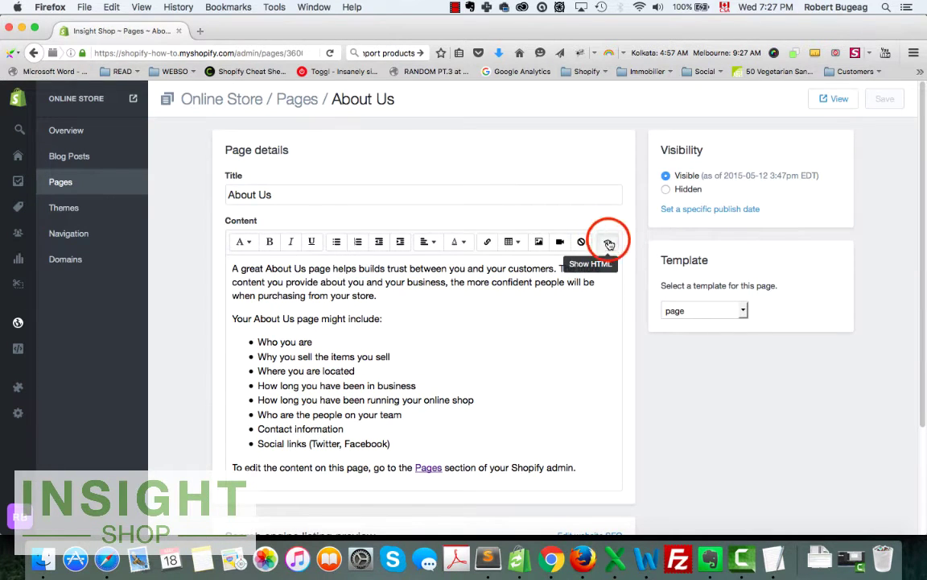
pyautogui.click(439, 342)
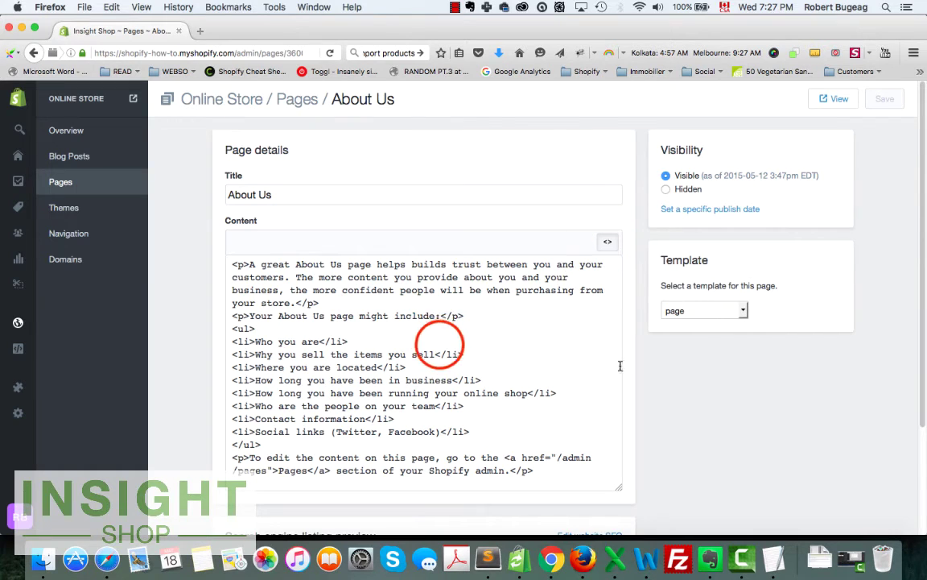
pyautogui.rightClick(361, 334)
pyautogui.click(415, 379)
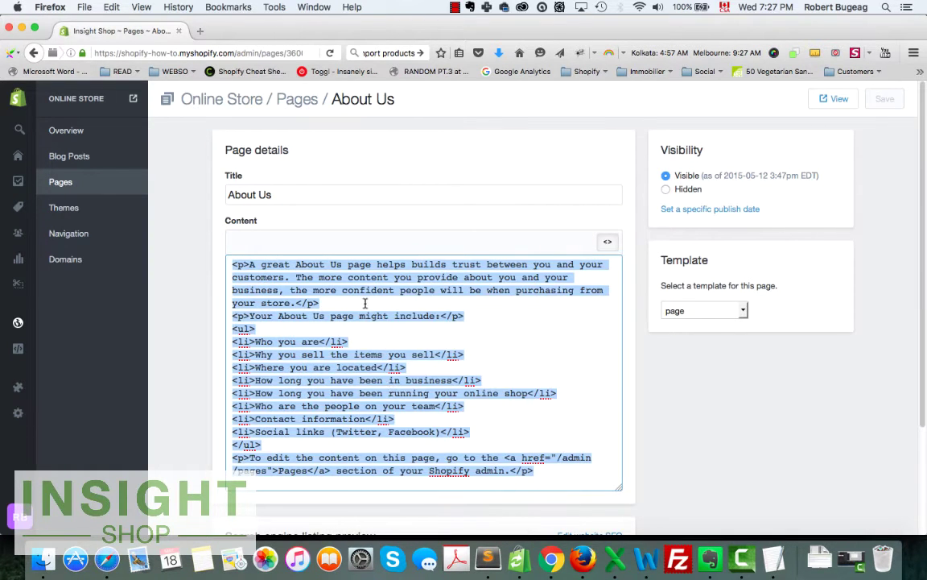
pyautogui.rightClick(379, 290)
pyautogui.click(407, 323)
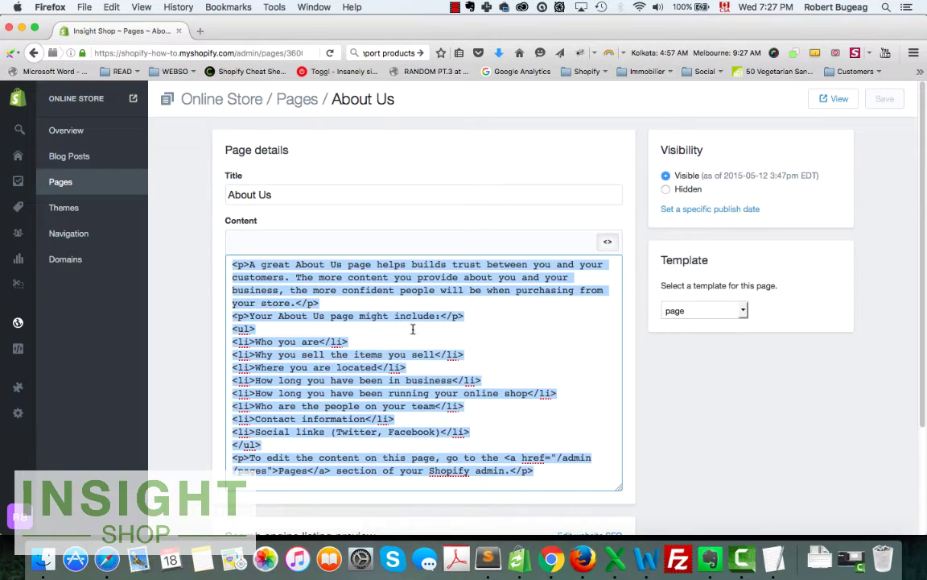
# - Paste the copied HTML into a blank TextEdit document, and switch back to the About Us page in Firefox
pyautogui.click(773, 560)
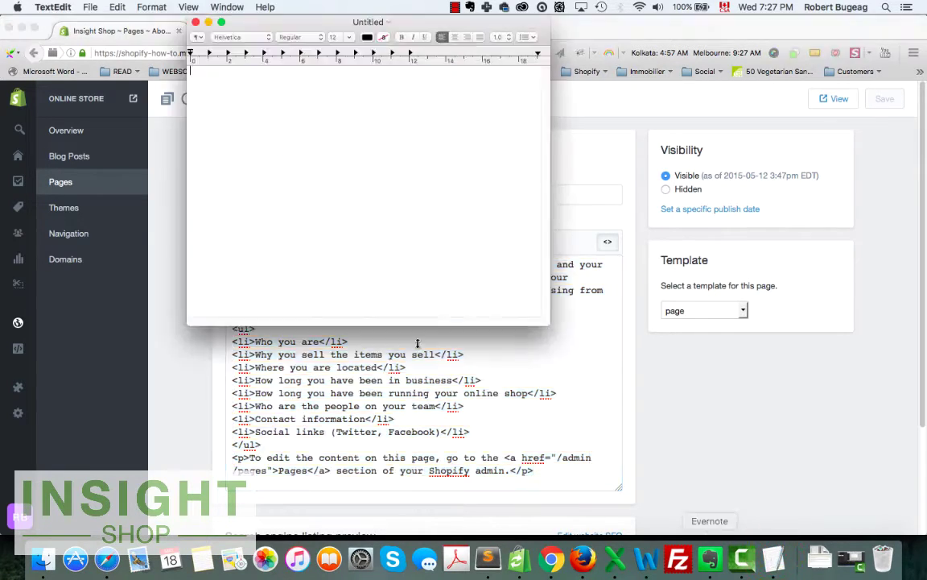
pyautogui.click(287, 142)
pyautogui.rightClick(211, 95)
pyautogui.click(262, 136)
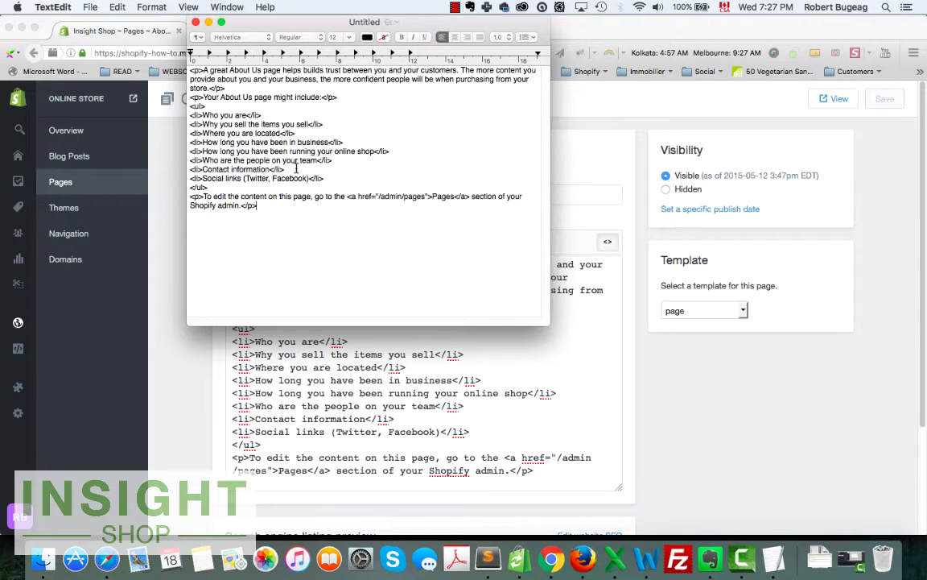
pyautogui.moveTo(358, 21); pyautogui.dragTo(590, 215)
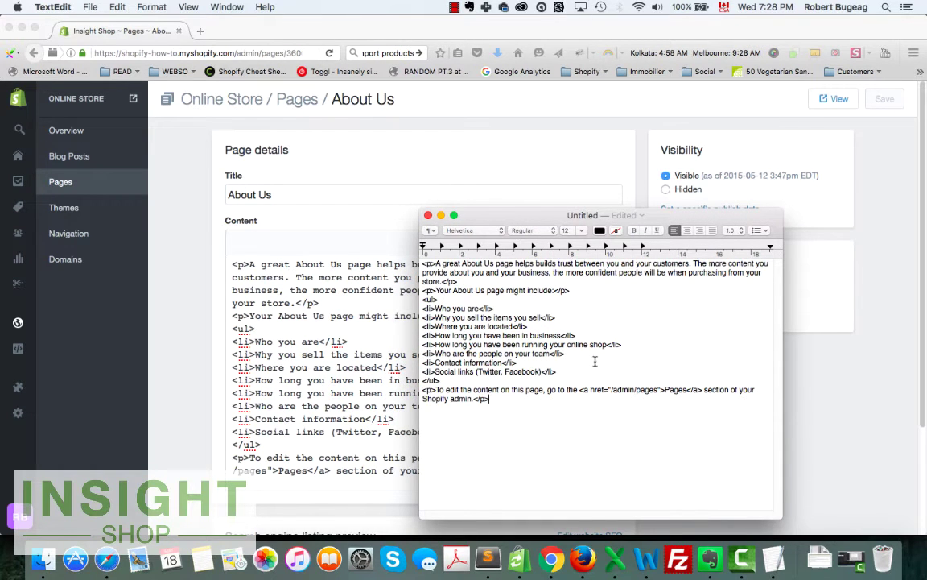
pyautogui.moveTo(563, 211); pyautogui.dragTo(512, 178)
pyautogui.click(173, 315)
pyautogui.press('super+a')
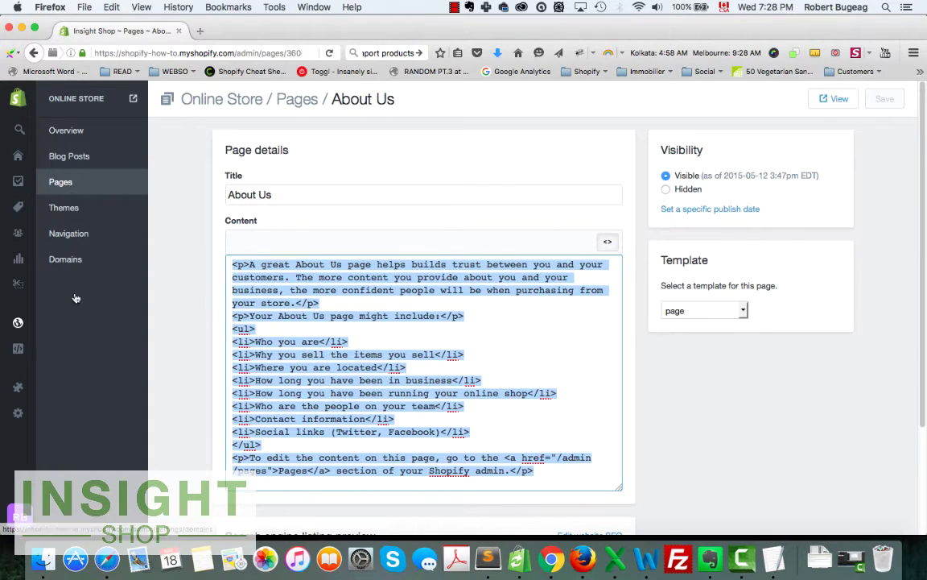
# - Open the blog post titled 5th from the online store's blog posts and show its content as HTML
pyautogui.click(68, 159)
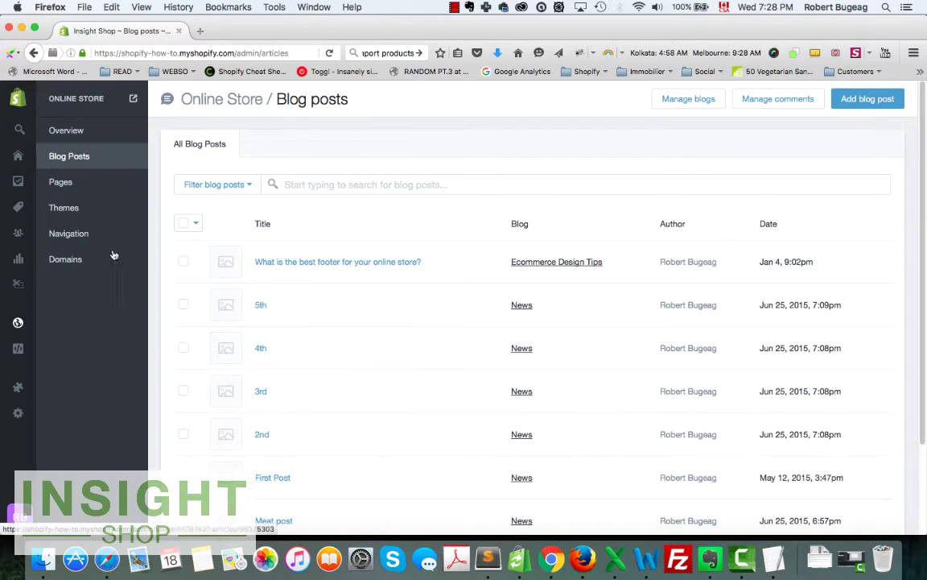
pyautogui.click(59, 183)
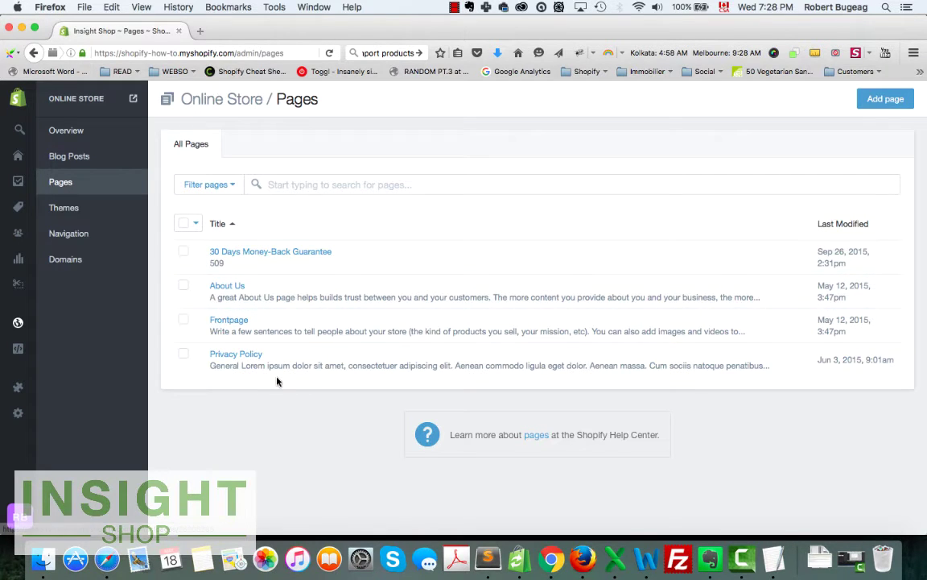
pyautogui.click(66, 158)
pyautogui.click(262, 305)
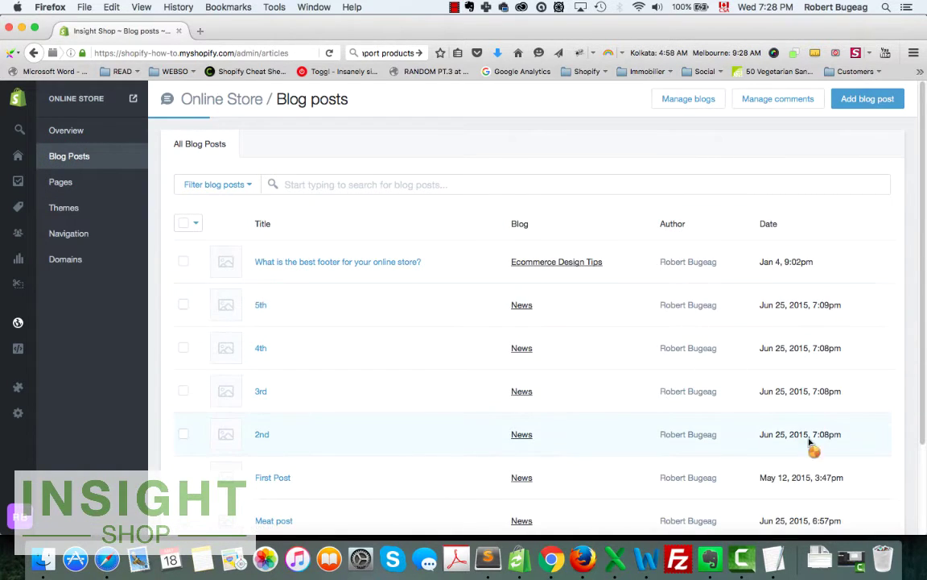
pyautogui.click(611, 215)
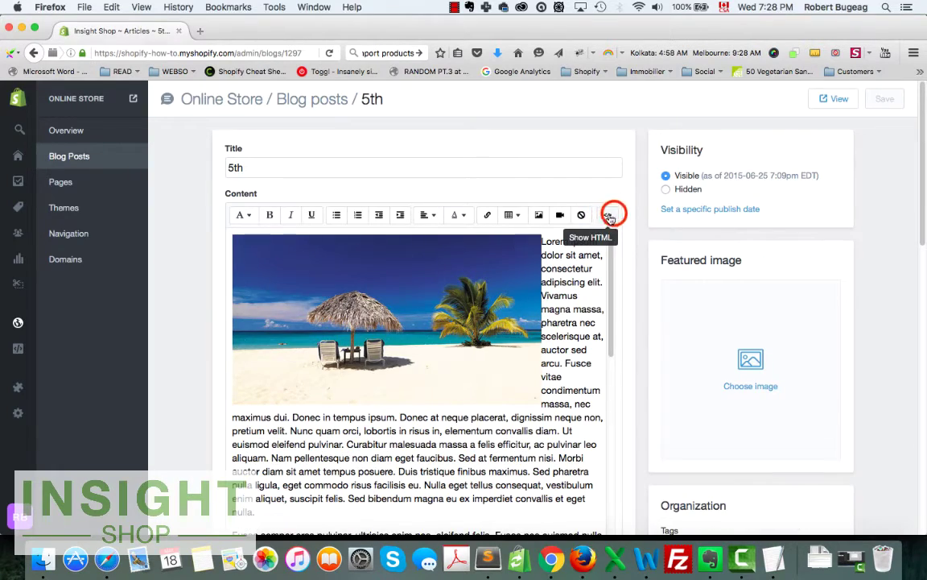
pyautogui.scroll(-5, 427, 370)
pyautogui.scroll(5, 394, 402)
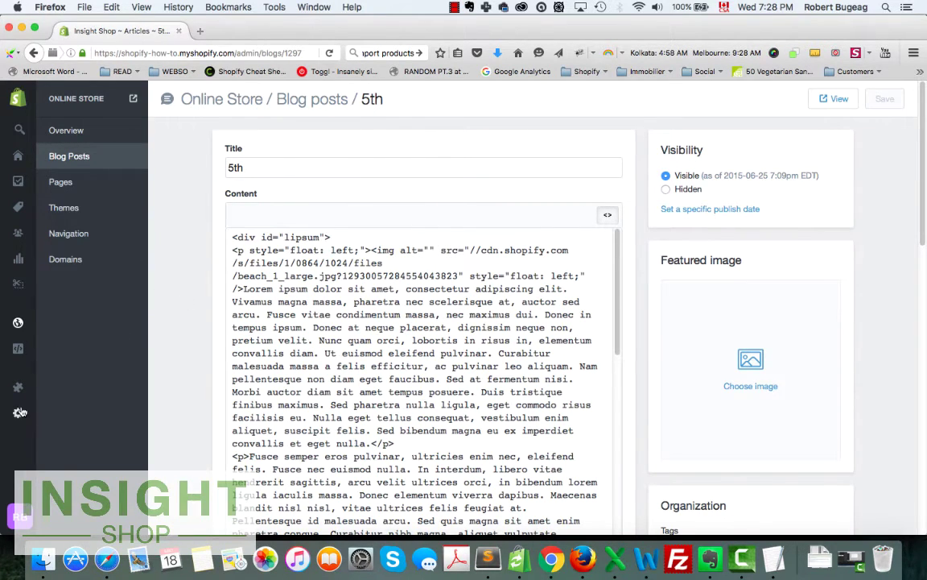
# - Examine the published theme and the other installed themes on the online store's Themes page
pyautogui.moveTo(19, 412)
pyautogui.click(62, 208)
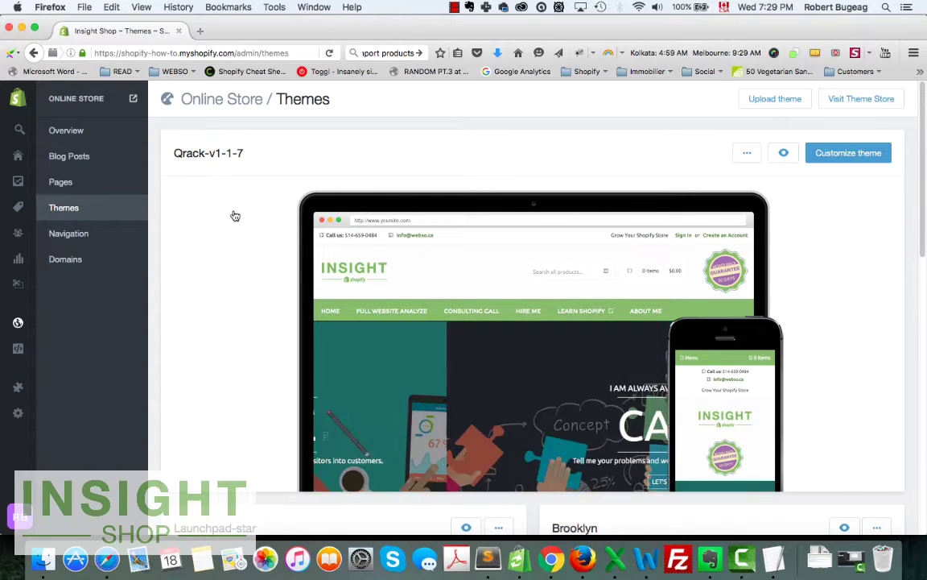
pyautogui.scroll(-10, 242, 235)
pyautogui.scroll(10, 284, 337)
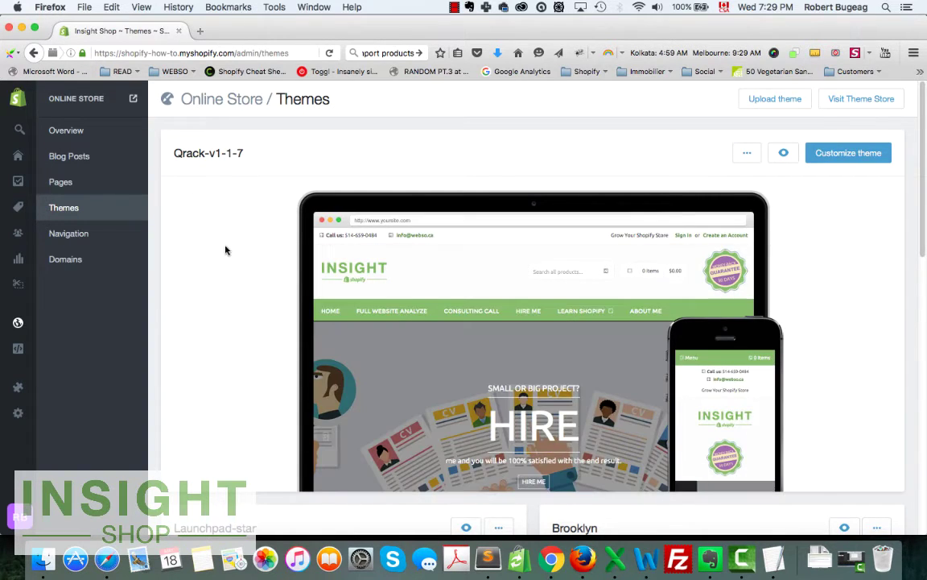
pyautogui.scroll(-1, 225, 242)
pyautogui.scroll(1, 225, 242)
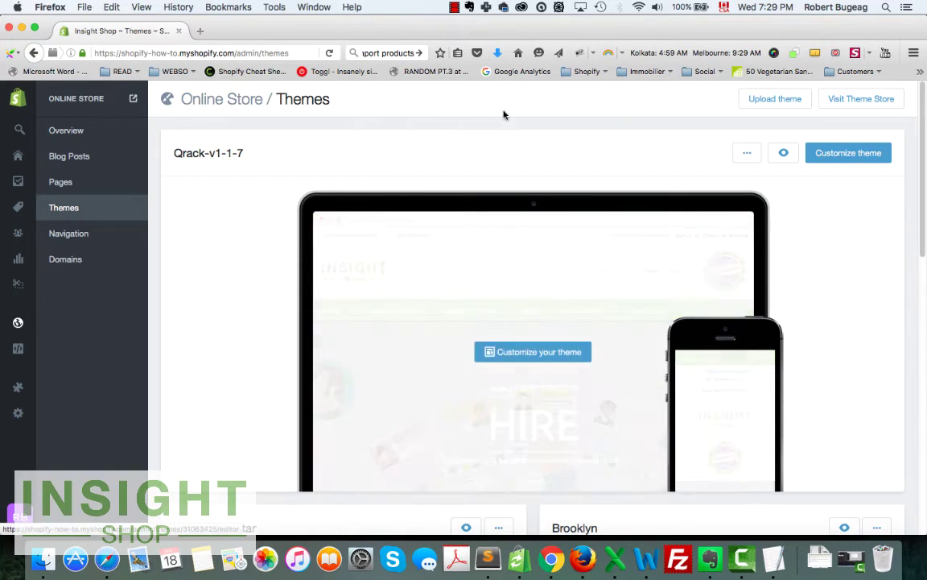
pyautogui.scroll(-10, 240, 238)
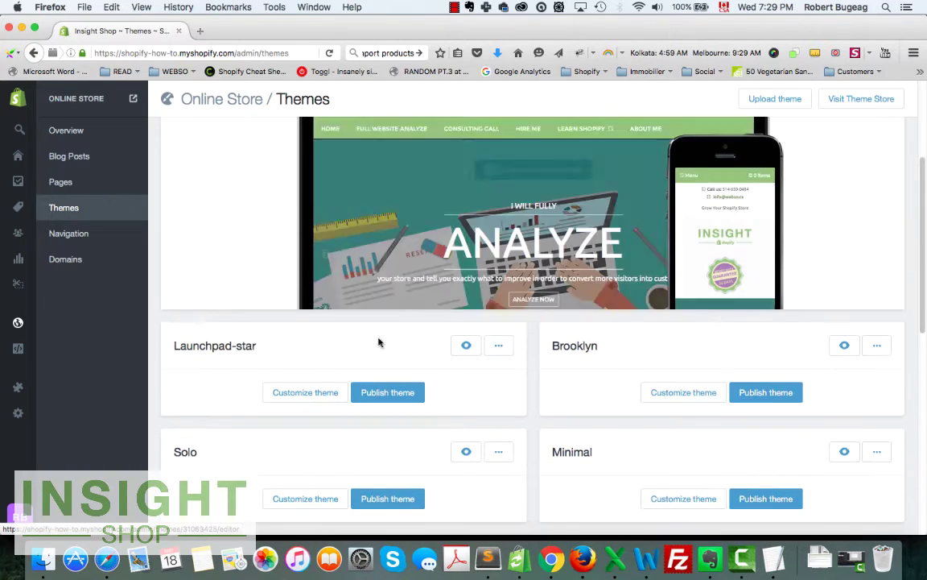
pyautogui.scroll(-8, 486, 329)
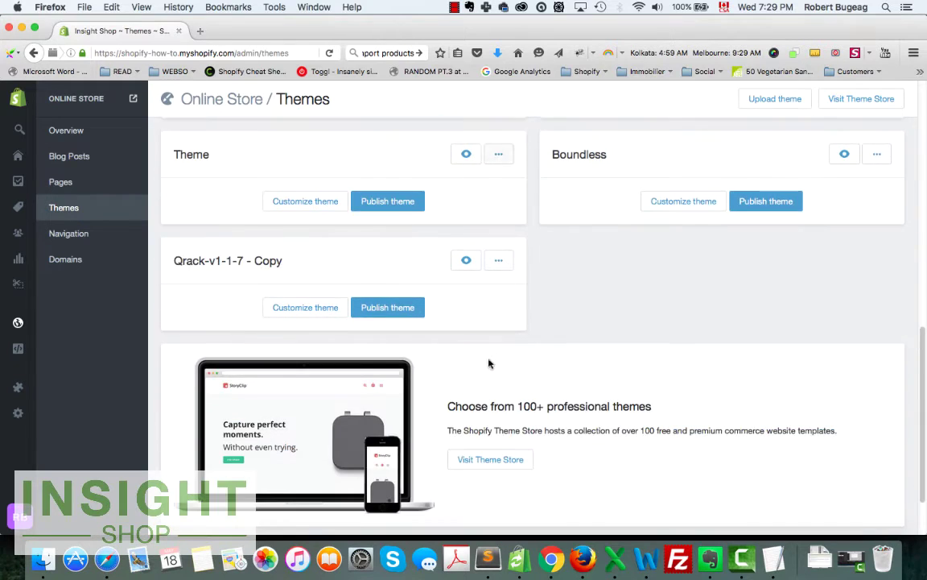
pyautogui.scroll(14, 486, 279)
pyautogui.scroll(-9, 515, 396)
pyautogui.scroll(2, 515, 396)
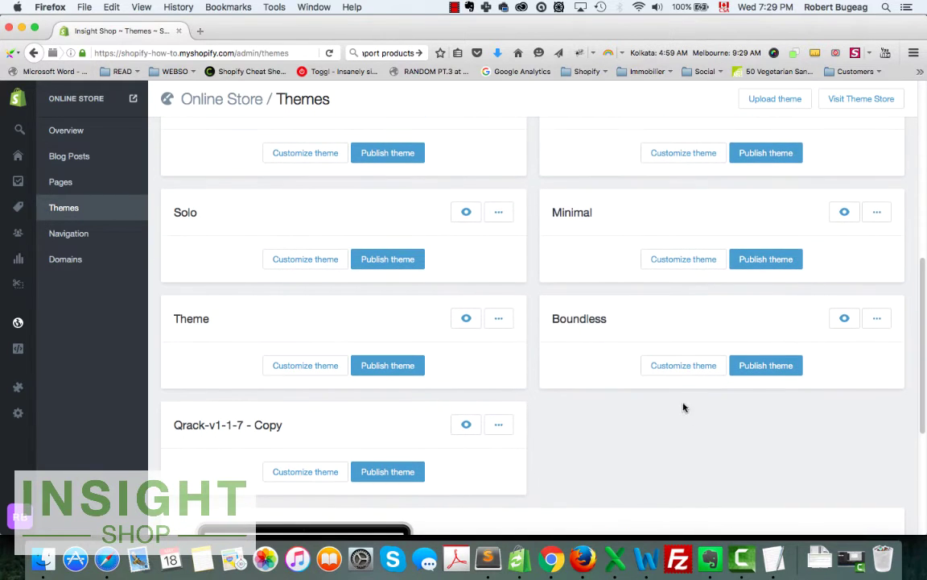
pyautogui.scroll(20, 579, 327)
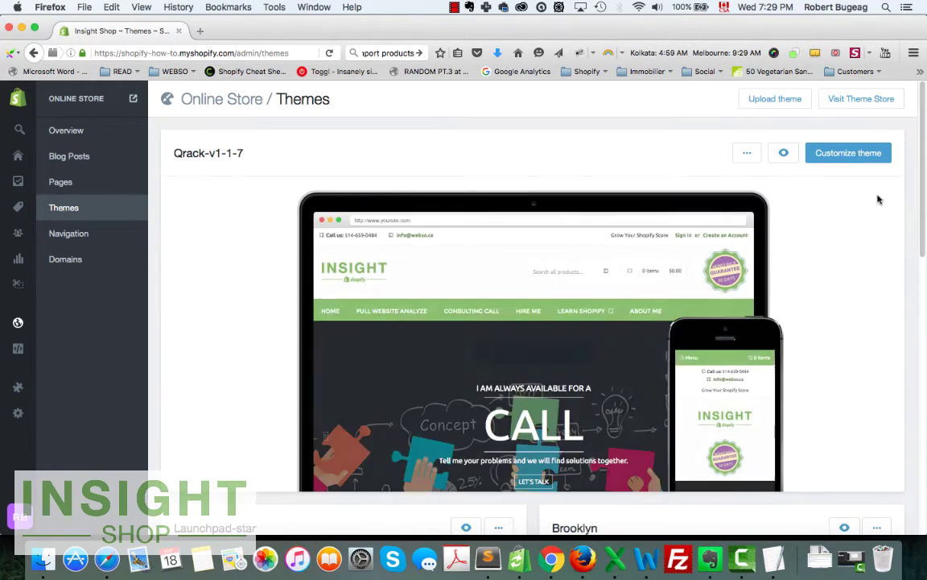
pyautogui.scroll(-20, 859, 224)
pyautogui.scroll(4, 509, 346)
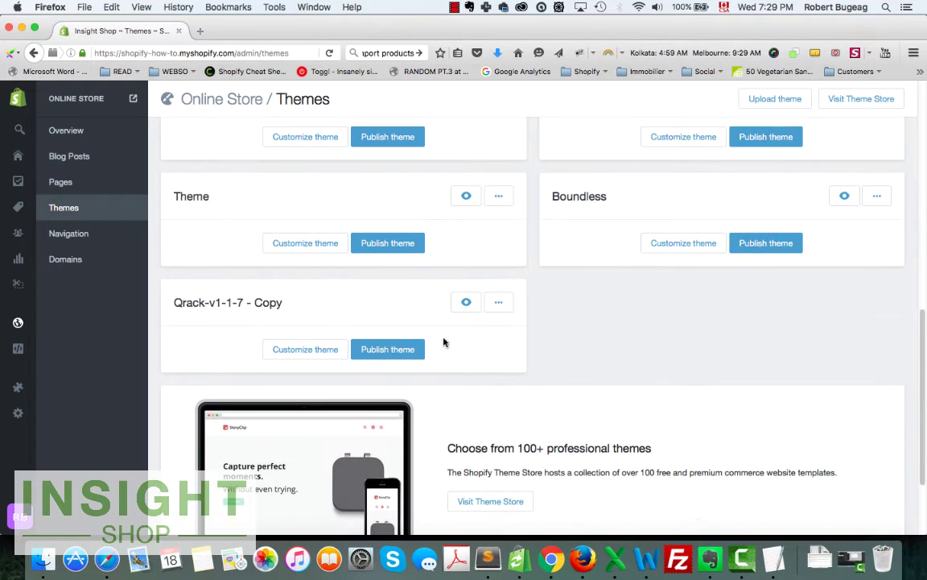
# - Duplicate the published Qrack-v1-1-7 theme and find the new copy among the unpublished themes
pyautogui.scroll(20, 587, 384)
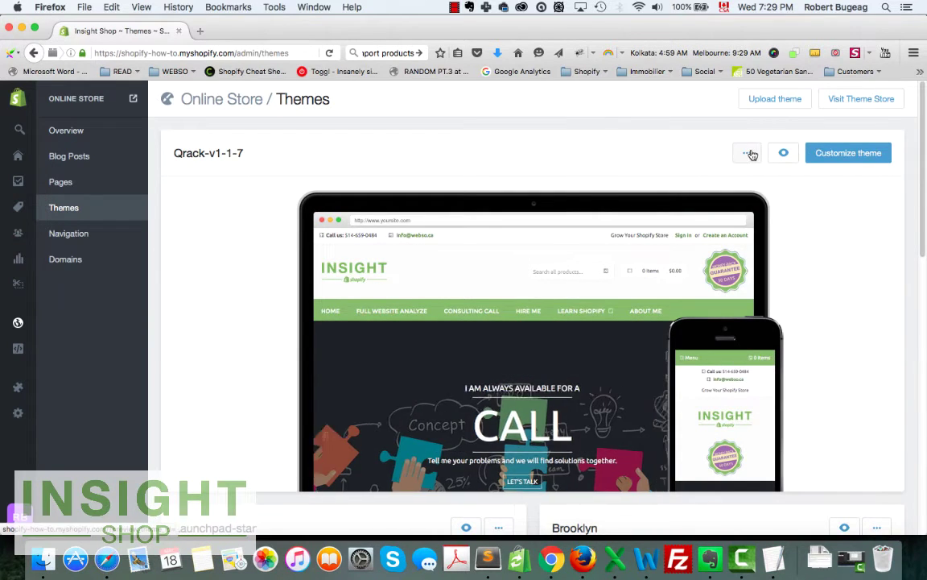
pyautogui.click(748, 153)
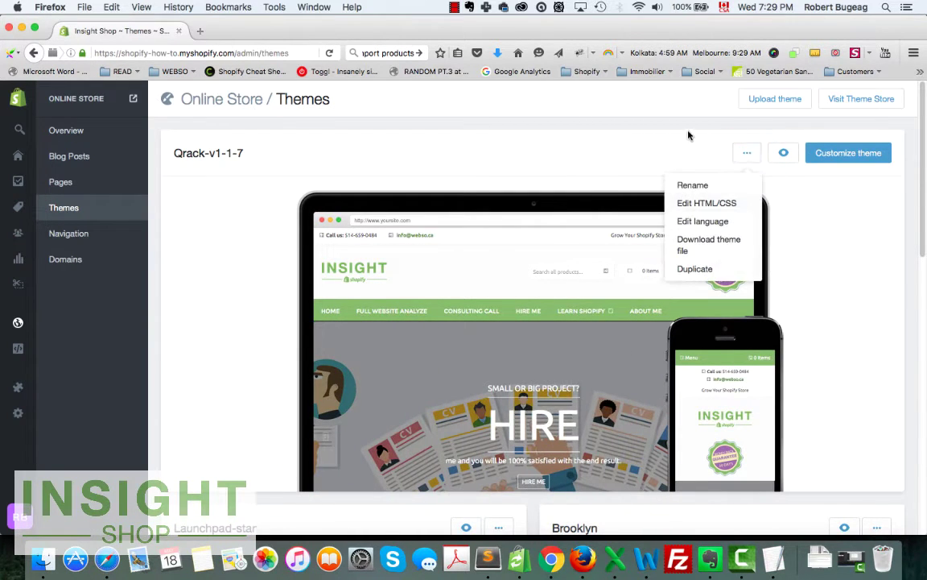
pyautogui.click(690, 270)
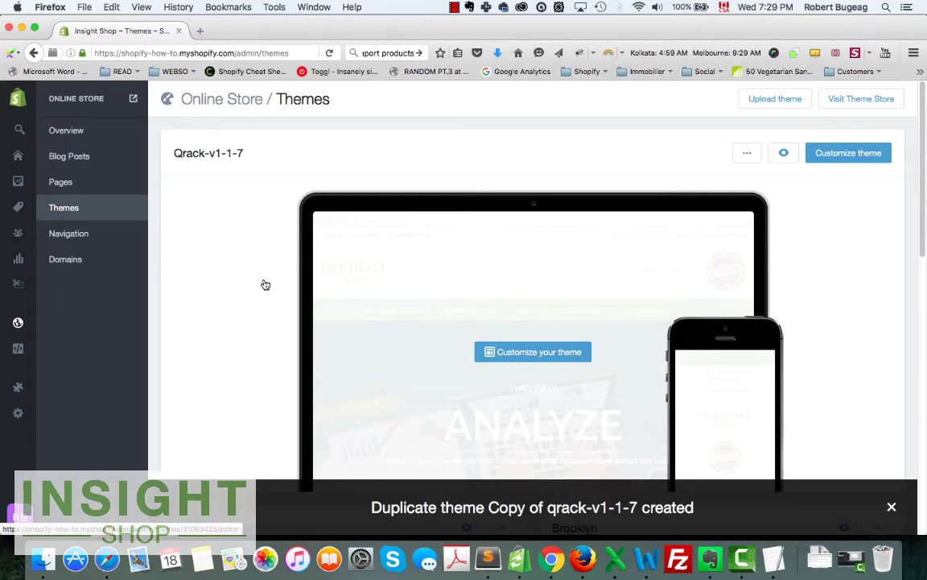
pyautogui.scroll(-15, 266, 285)
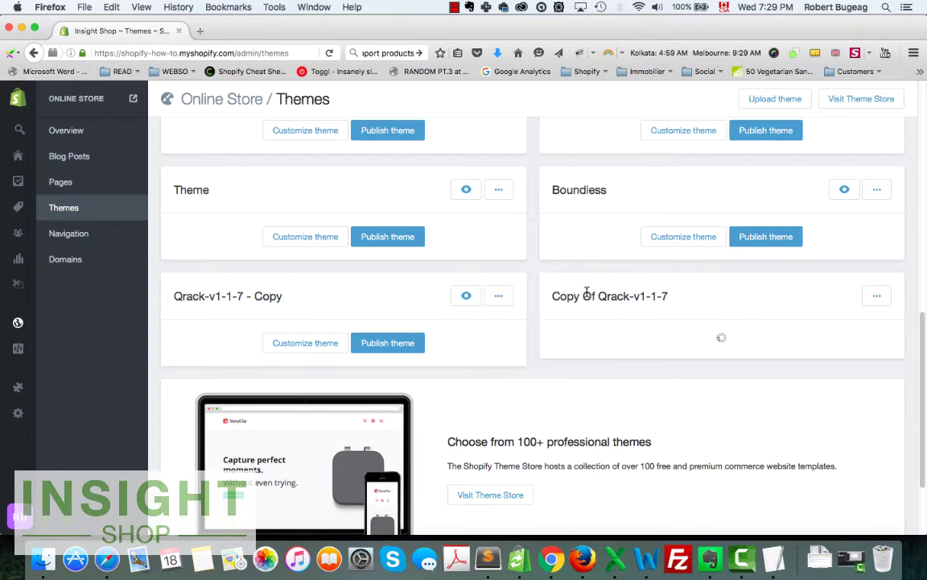
# - Rename the new theme copy as "Backup - 2016-05-18 - qrack-v1-1-7"
pyautogui.click(497, 297)
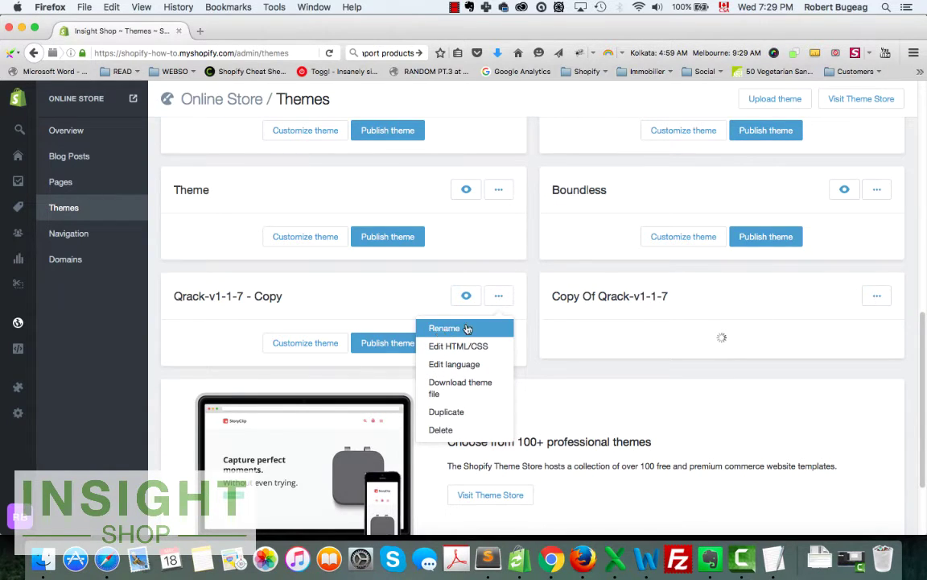
pyautogui.click(590, 341)
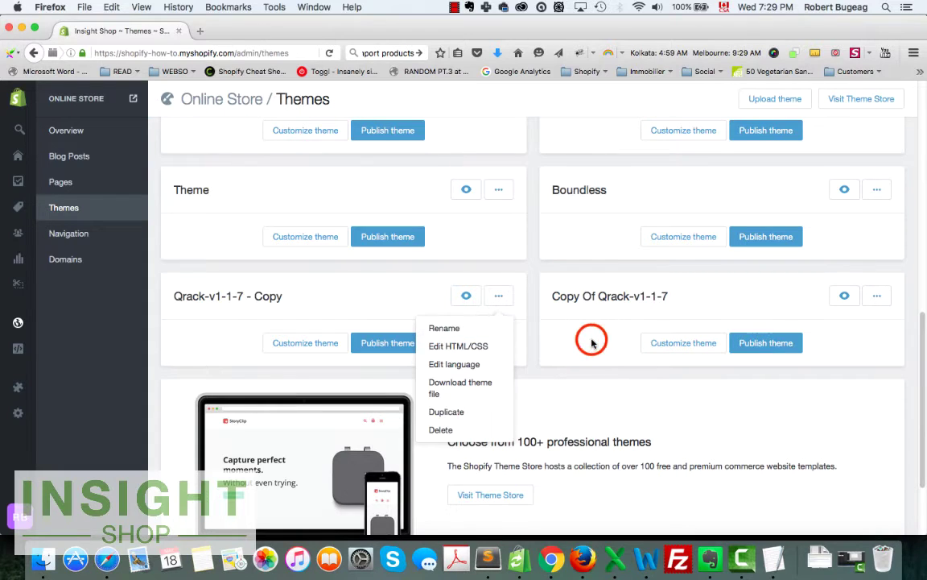
pyautogui.click(877, 295)
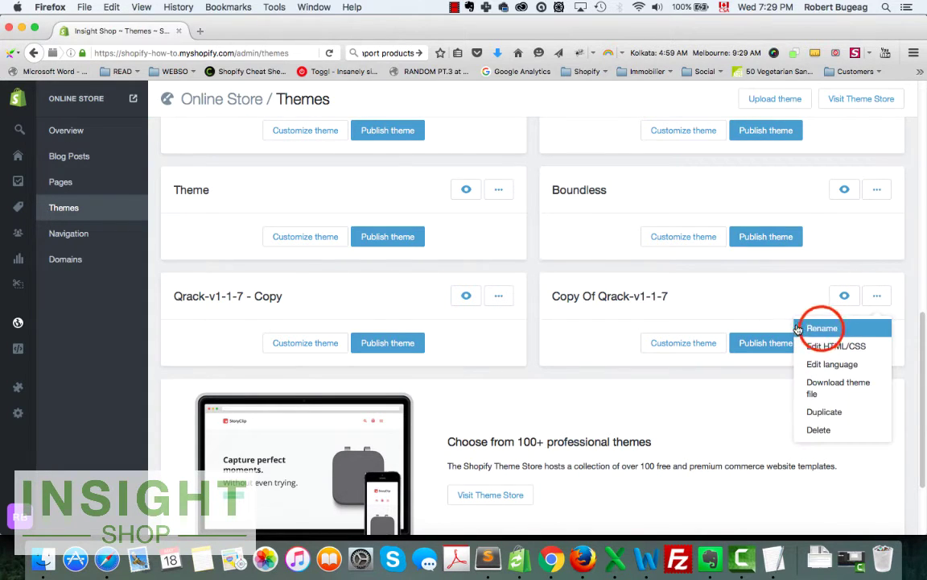
pyautogui.click(799, 328)
pyautogui.click(298, 198)
pyautogui.moveTo(307, 196); pyautogui.dragTo(241, 190)
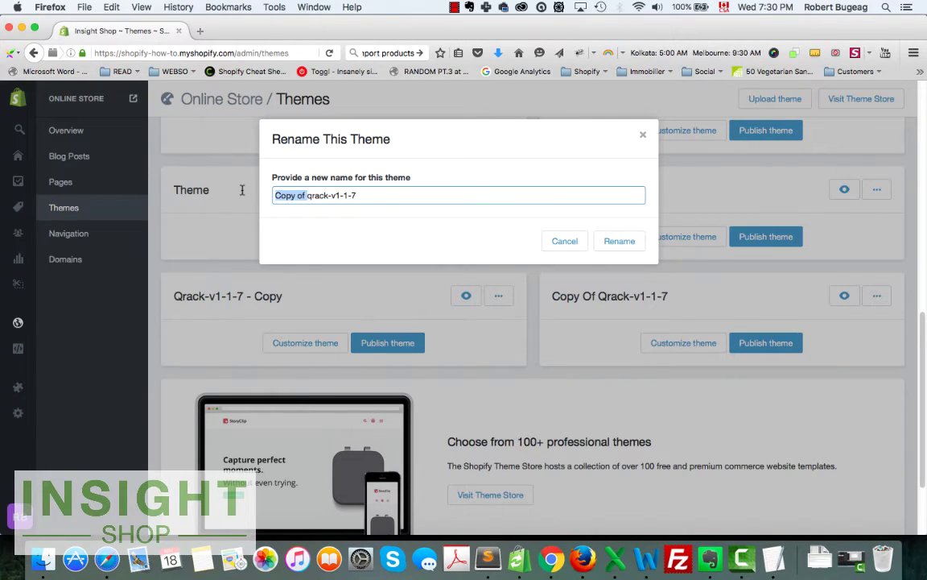
pyautogui.write('Bak')
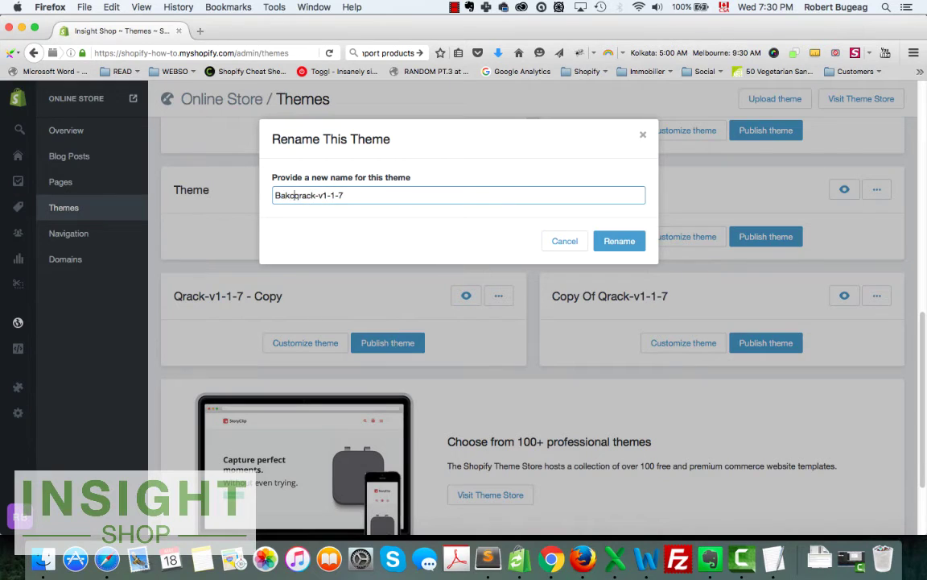
pyautogui.write('c')
pyautogui.press('BackSpace')
pyautogui.press('BackSpace')
pyautogui.write('ckup 2016')
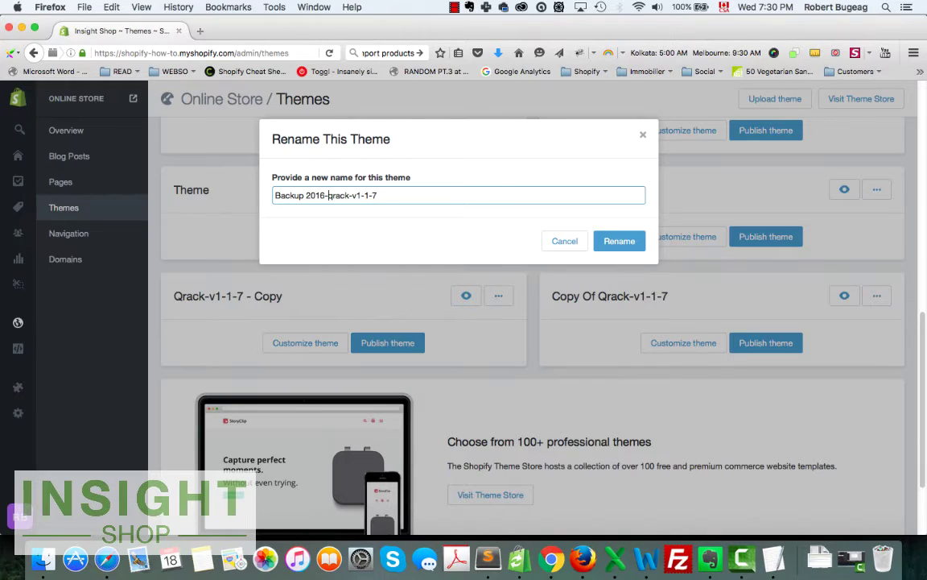
pyautogui.write('-05-18 -')
pyautogui.click(290, 197)
pyautogui.press('BackSpace')
pyautogui.write('-')
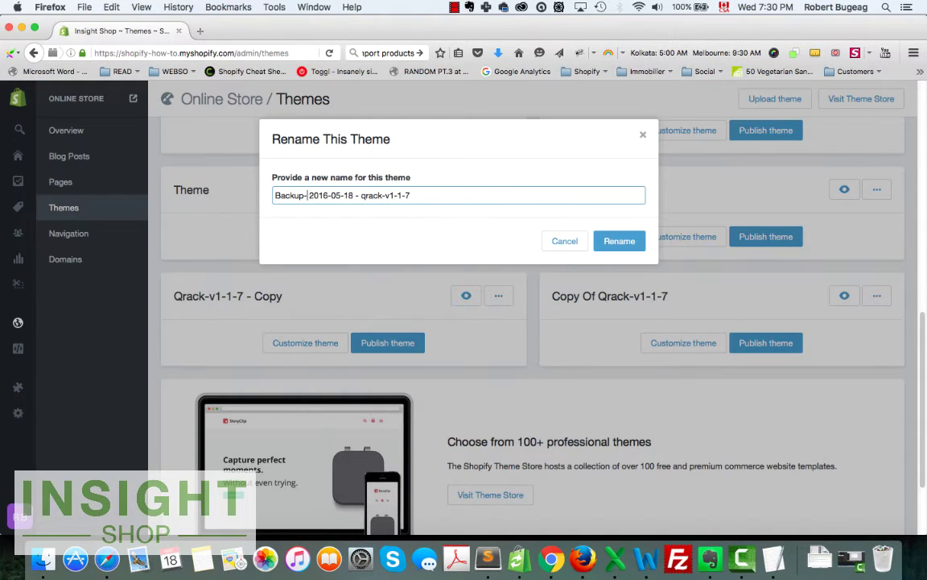
pyautogui.click(343, 196)
pyautogui.click(621, 241)
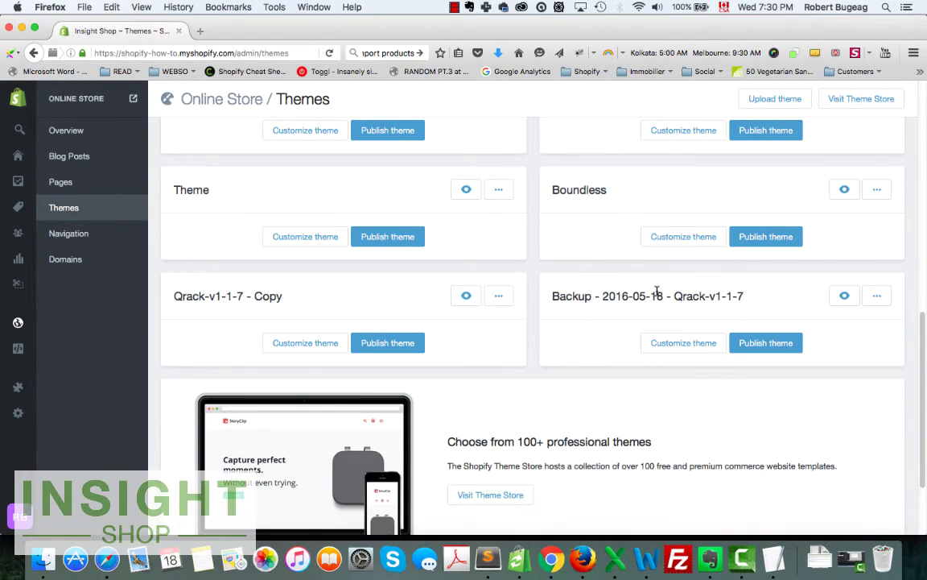
pyautogui.doubleClick(605, 295)
pyautogui.scroll(2, 605, 412)
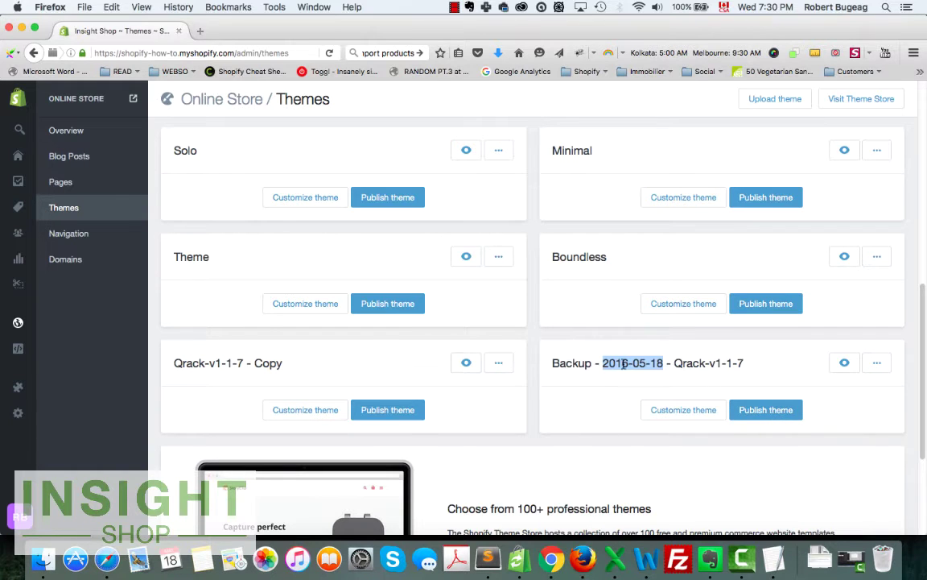
# - Review the theme file download option for the published Qrack-v1-1-7 theme, and cancel without sending the email
pyautogui.scroll(15, 548, 447)
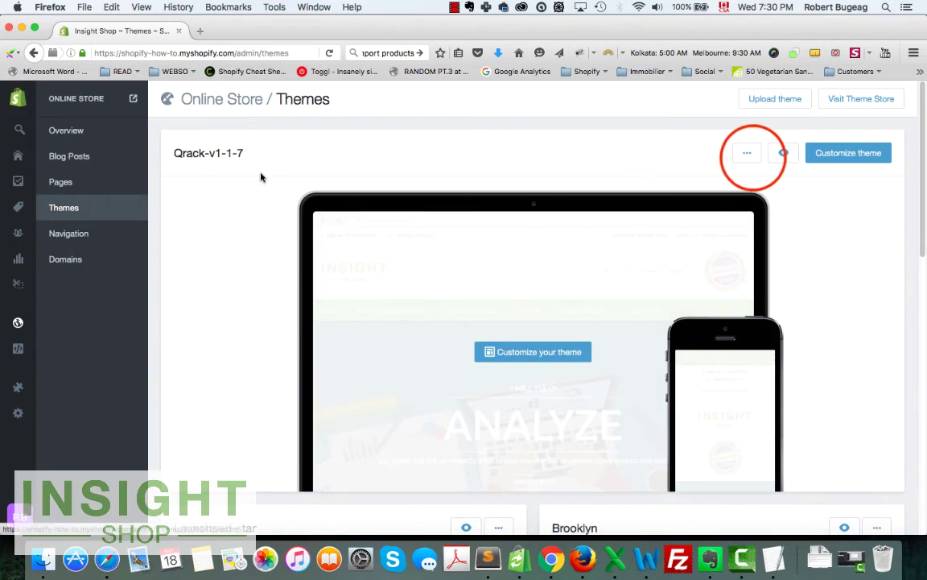
pyautogui.click(748, 152)
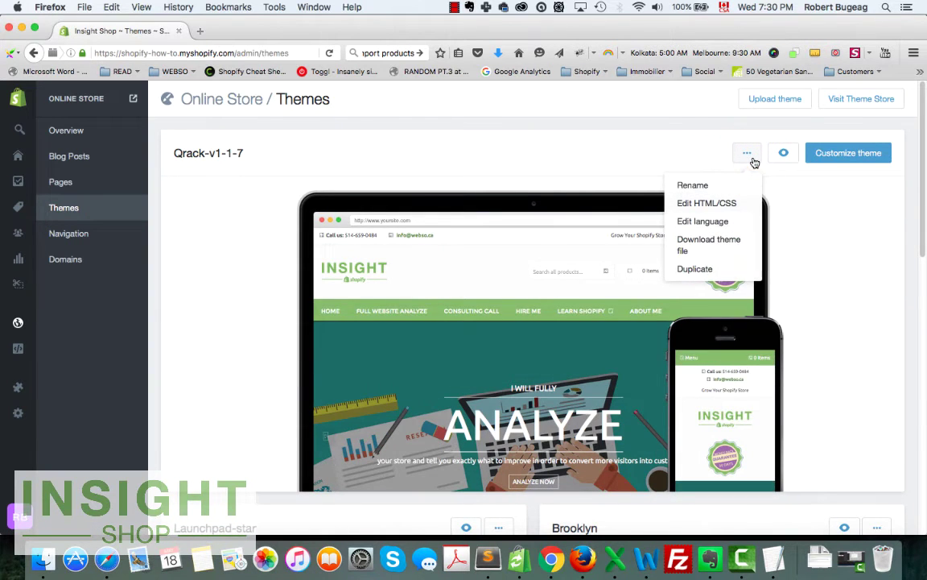
pyautogui.click(723, 255)
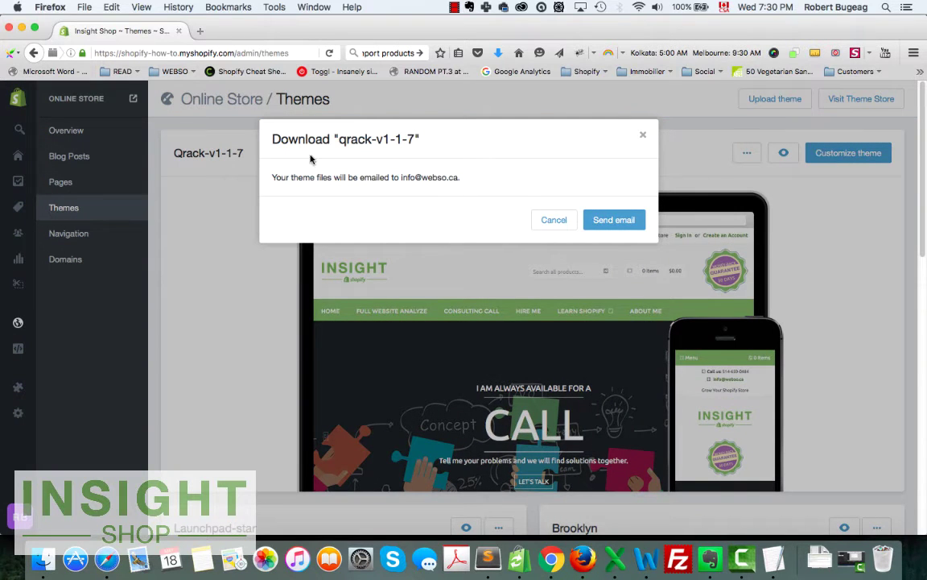
pyautogui.click(550, 220)
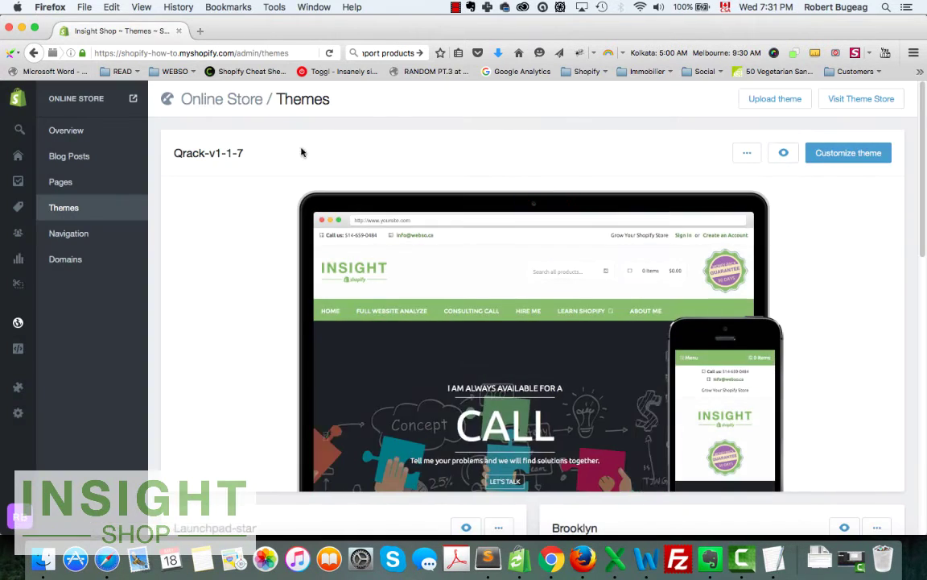
# - Review how to upload a theme by browsing to Qrack-v1.1.7.zip, and cancel the file selection
pyautogui.moveTo(233, 258)
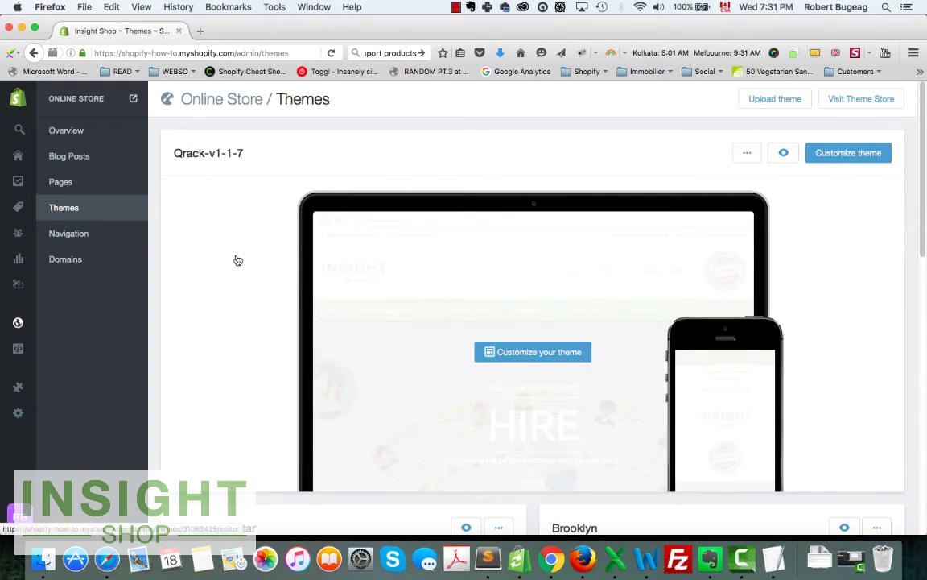
pyautogui.click(774, 99)
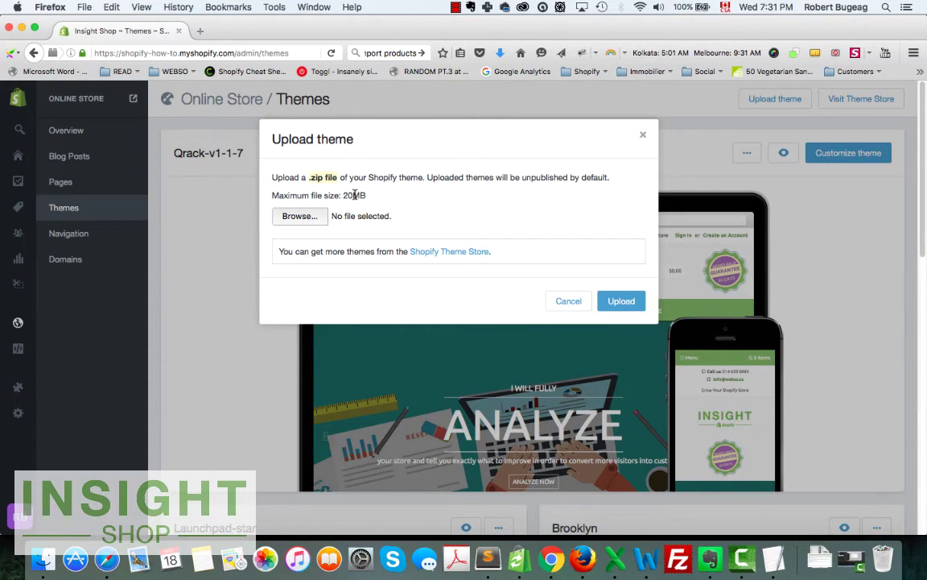
pyautogui.click(299, 216)
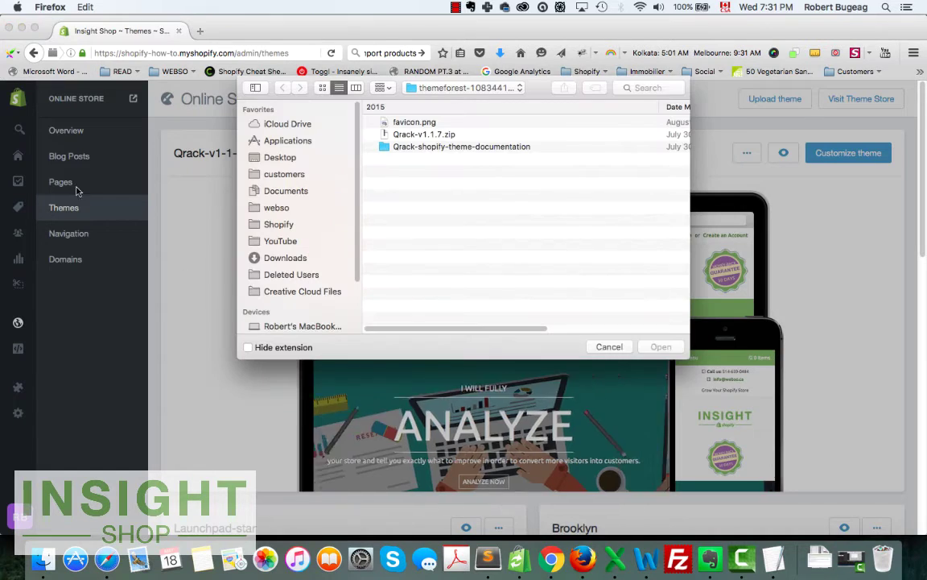
pyautogui.click(439, 135)
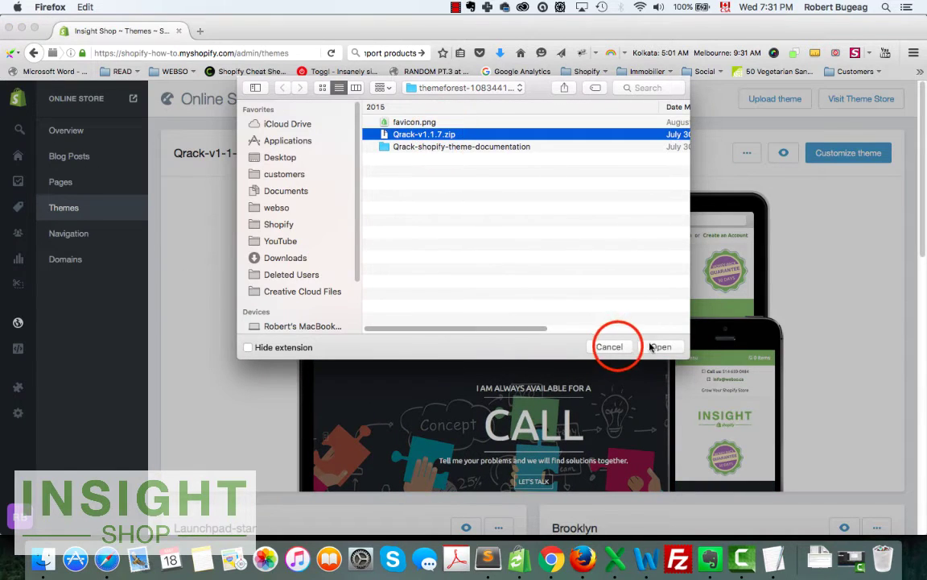
pyautogui.click(611, 347)
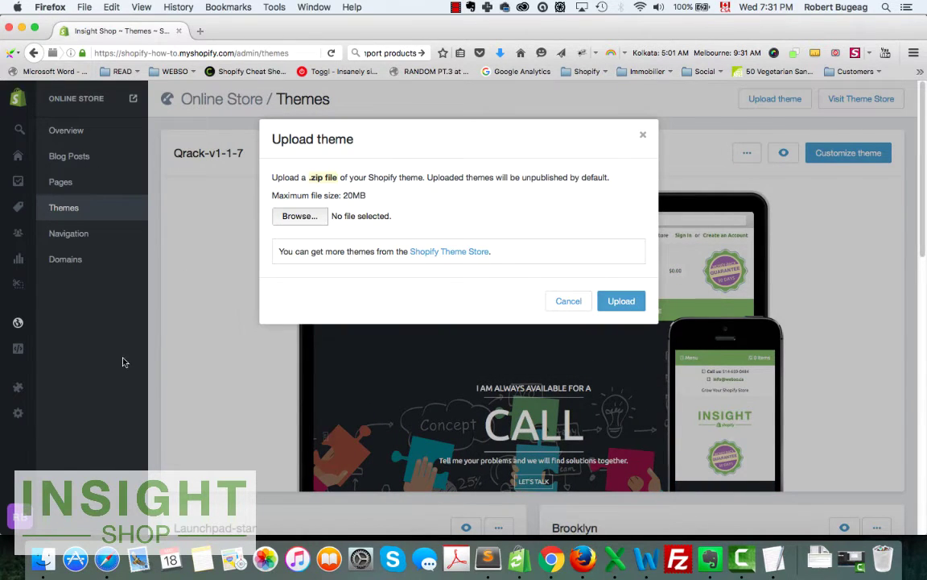
# - Dismiss the theme upload dialog and open the theme.liquid layout in the Qrack-v1-1-7 theme's HTML/CSS editor
pyautogui.click(568, 301)
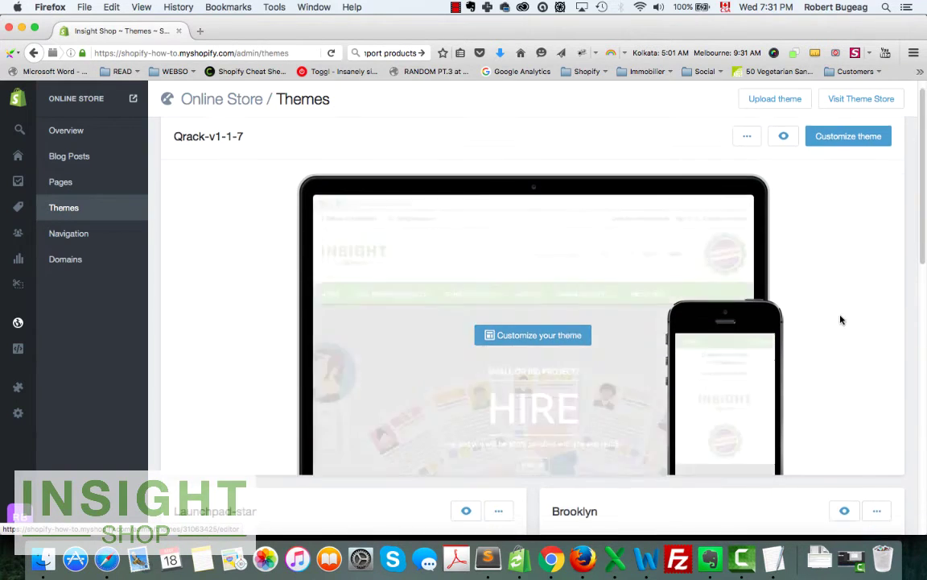
pyautogui.scroll(-10, 841, 322)
pyautogui.scroll(10, 635, 408)
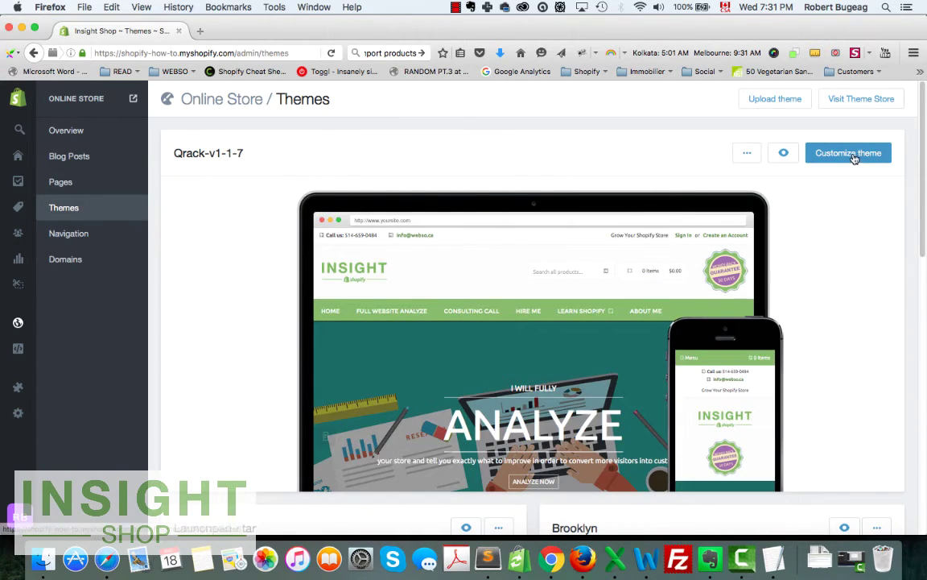
pyautogui.click(746, 154)
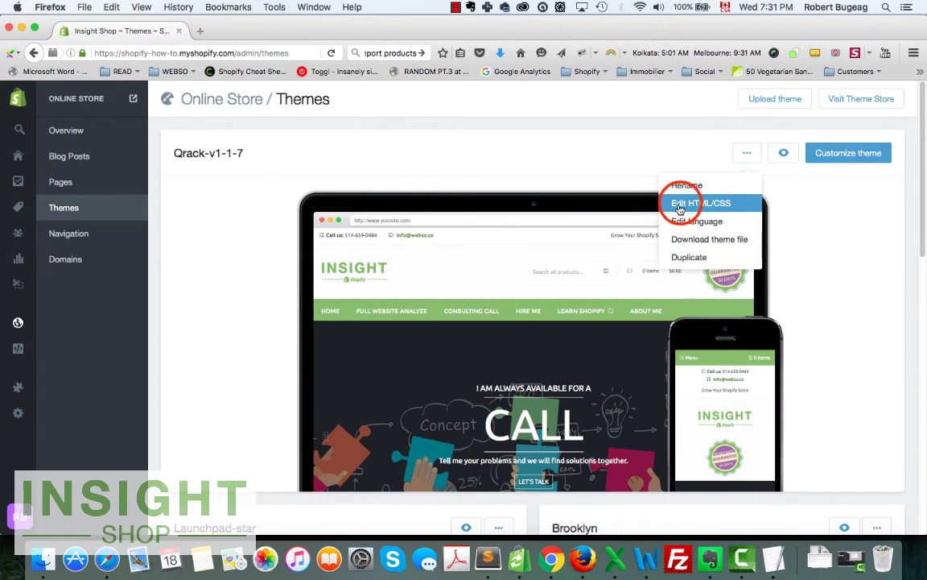
pyautogui.click(681, 206)
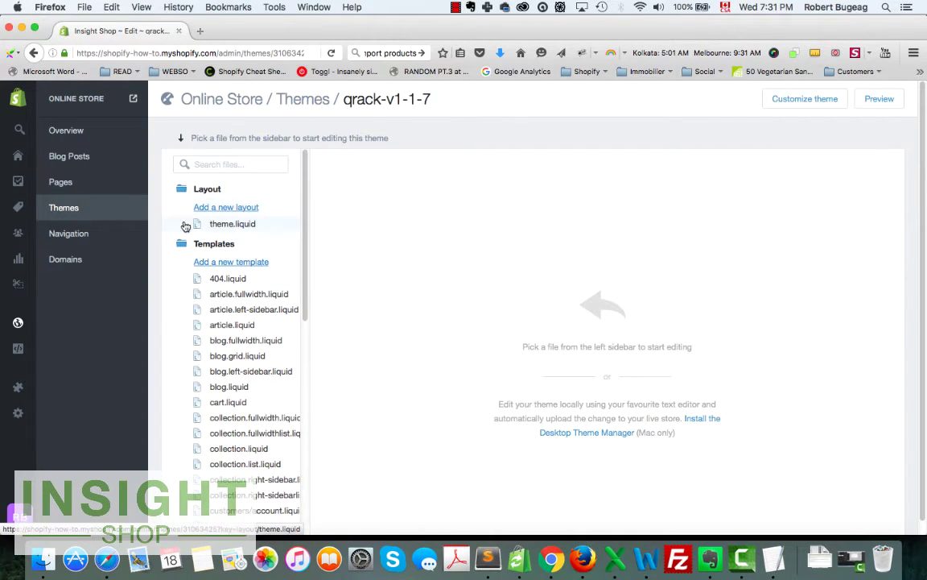
pyautogui.click(222, 220)
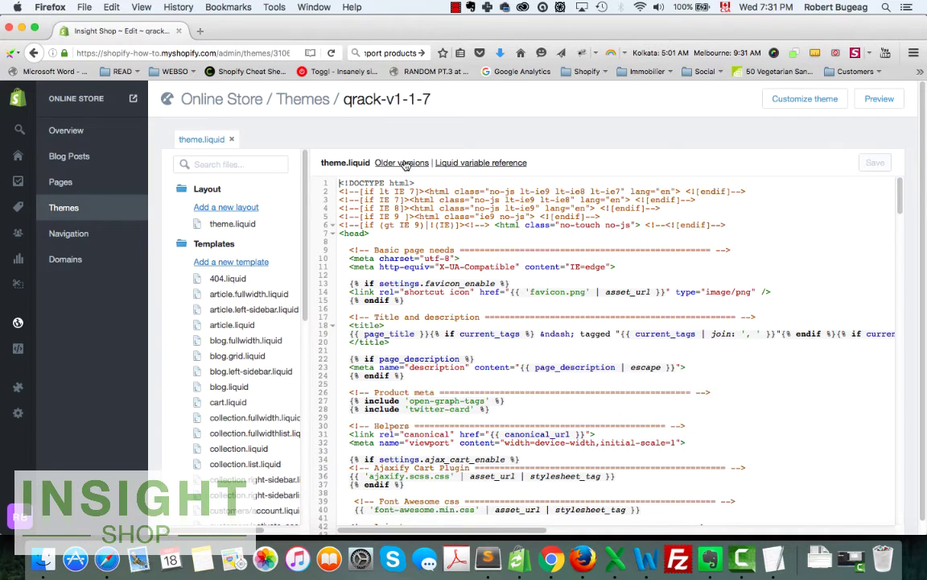
# - Review the list of older versions available for theme.liquid without choosing another version
pyautogui.click(319, 165)
pyautogui.moveTo(319, 164); pyautogui.dragTo(362, 161)
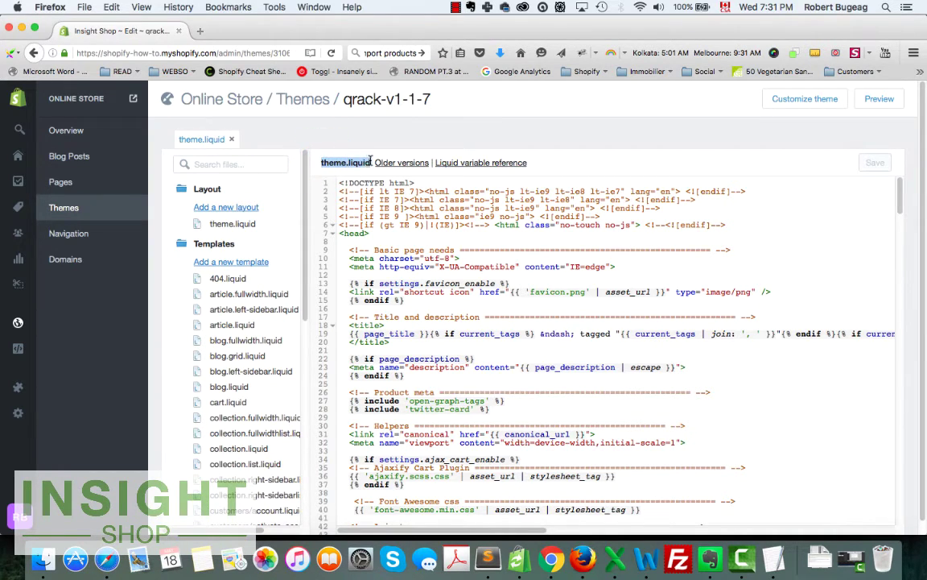
pyautogui.click(380, 162)
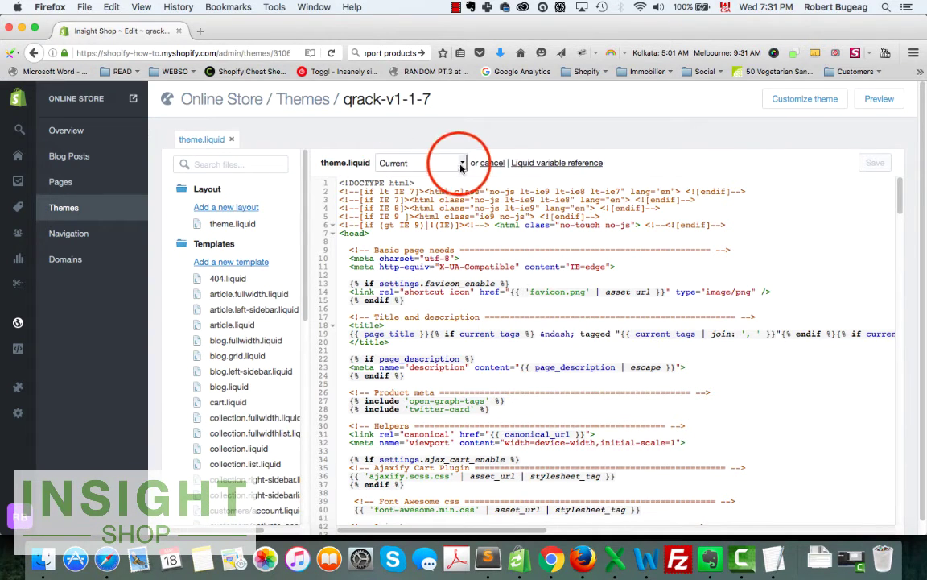
pyautogui.click(460, 164)
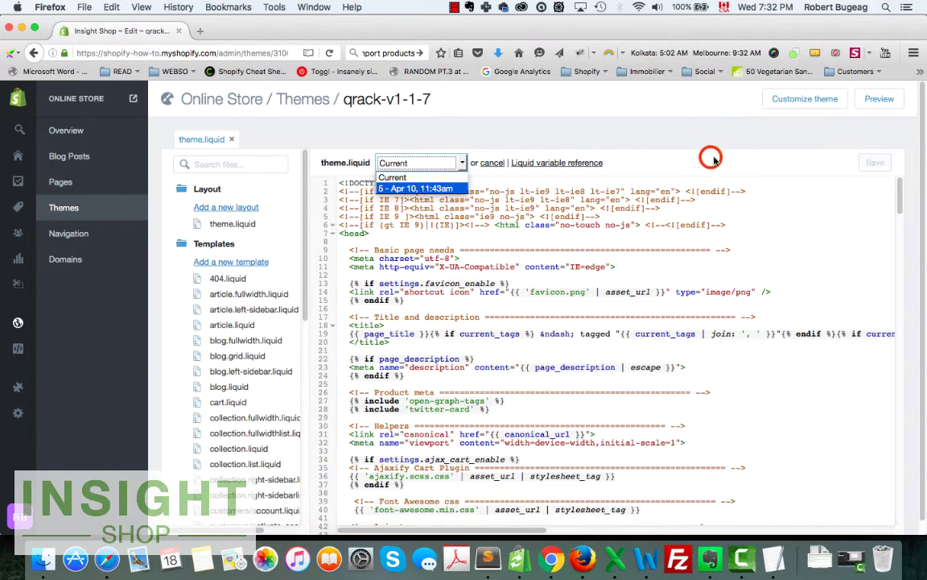
pyautogui.click(640, 142)
# - Open the collection.liquid template and review its list of older versions
pyautogui.scroll(-2, 354, 255)
pyautogui.scroll(-5, 262, 389)
pyautogui.click(238, 282)
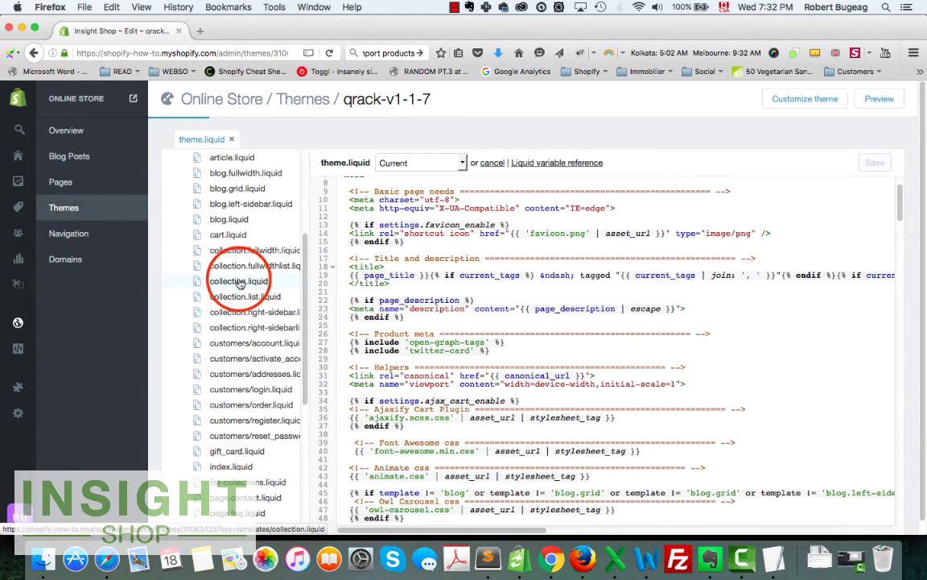
pyautogui.click(414, 162)
pyautogui.click(428, 161)
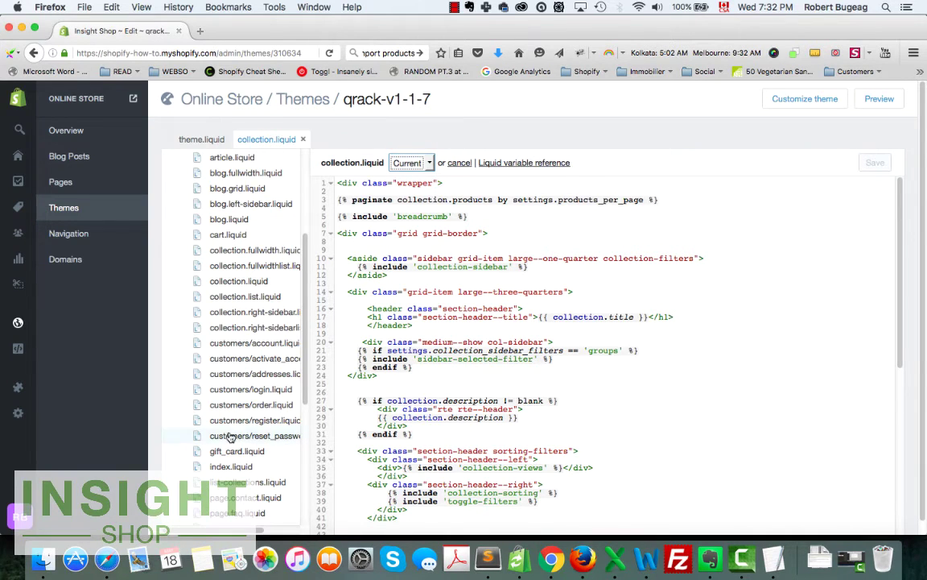
# - Open the product.liquid template, review its list of older versions, and cancel the version selection
pyautogui.scroll(-5, 234, 451)
pyautogui.click(234, 369)
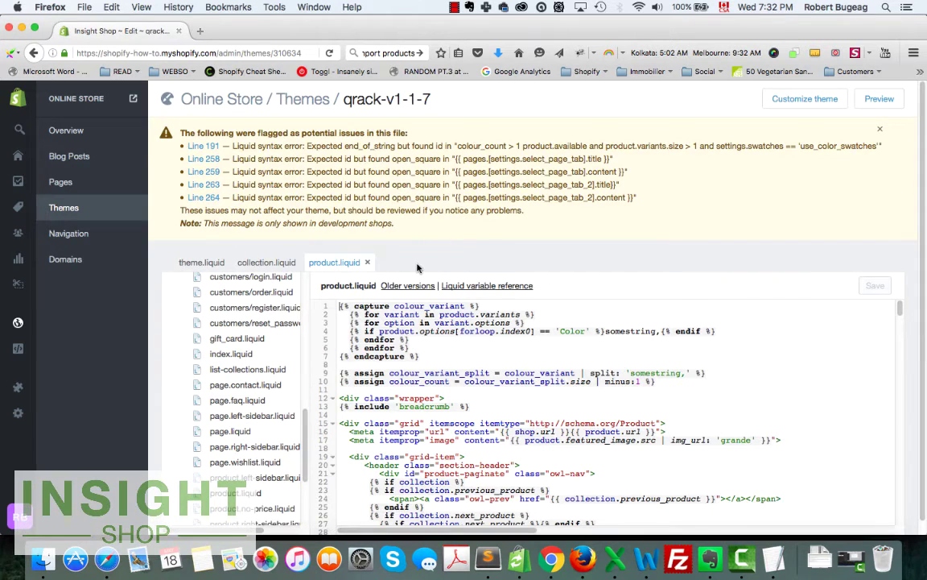
pyautogui.click(416, 279)
pyautogui.scroll(-2, 419, 301)
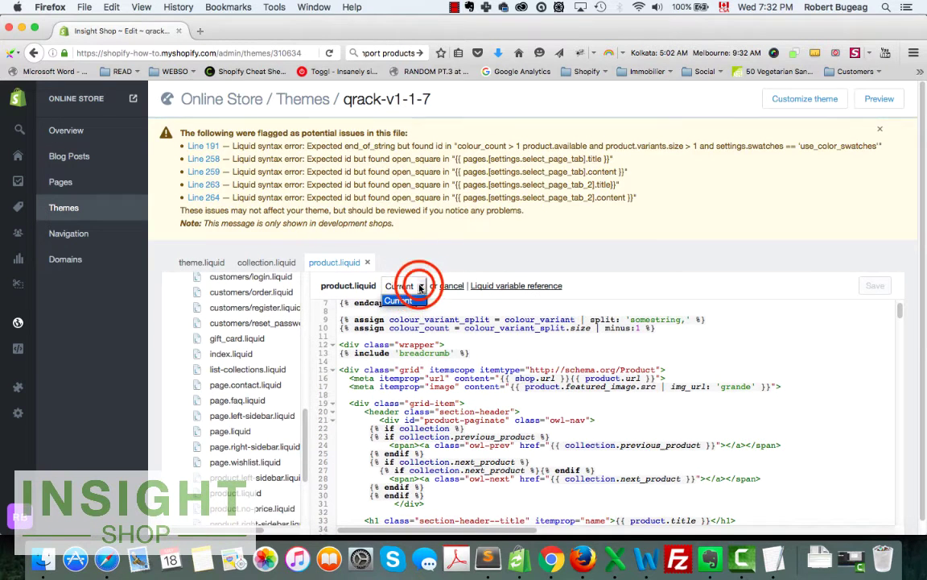
pyautogui.scroll(-4, 294, 449)
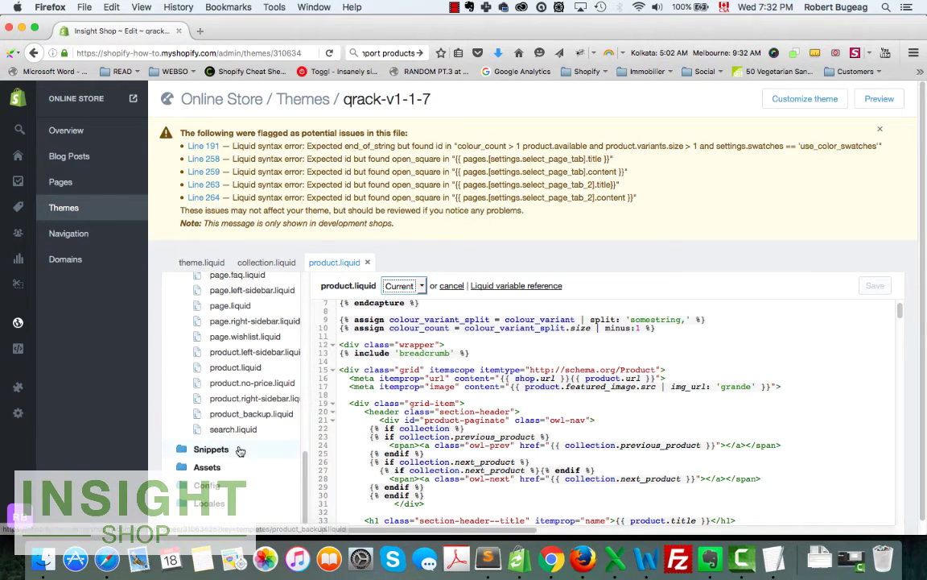
pyautogui.scroll(6, 238, 445)
pyautogui.scroll(4, 238, 445)
pyautogui.scroll(-2, 235, 442)
pyautogui.scroll(5, 235, 443)
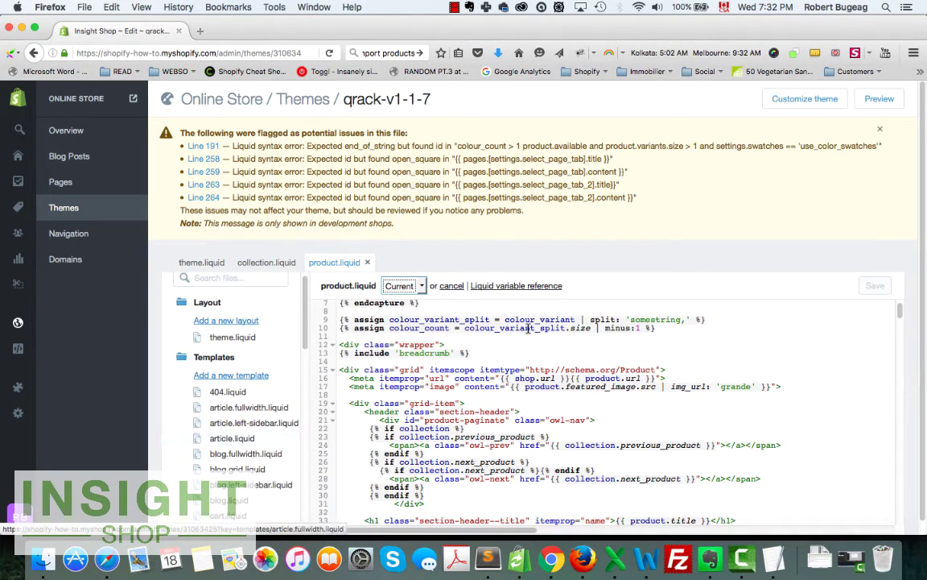
pyautogui.click(451, 285)
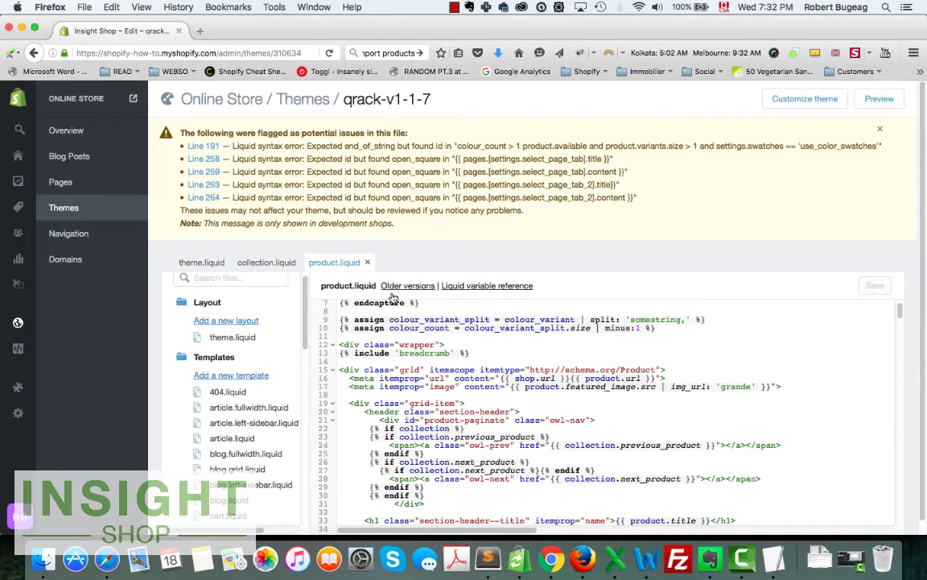
# - Collapse the Templates folder, expand Assets, and check ajaxify.scss.liquid and checkout.css.liquid for an older versions option
pyautogui.click(183, 357)
pyautogui.click(180, 404)
pyautogui.scroll(-2, 241, 386)
pyautogui.click(232, 380)
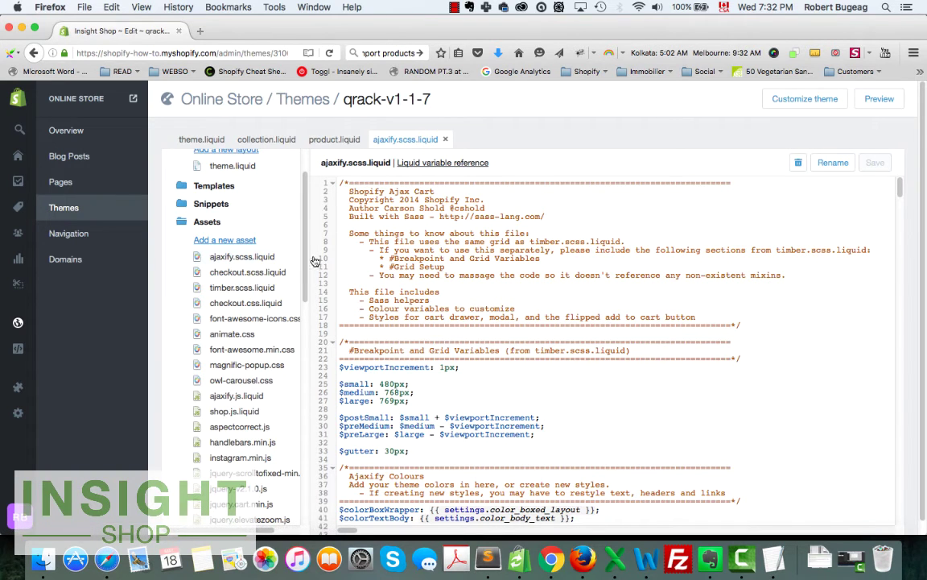
pyautogui.click(225, 304)
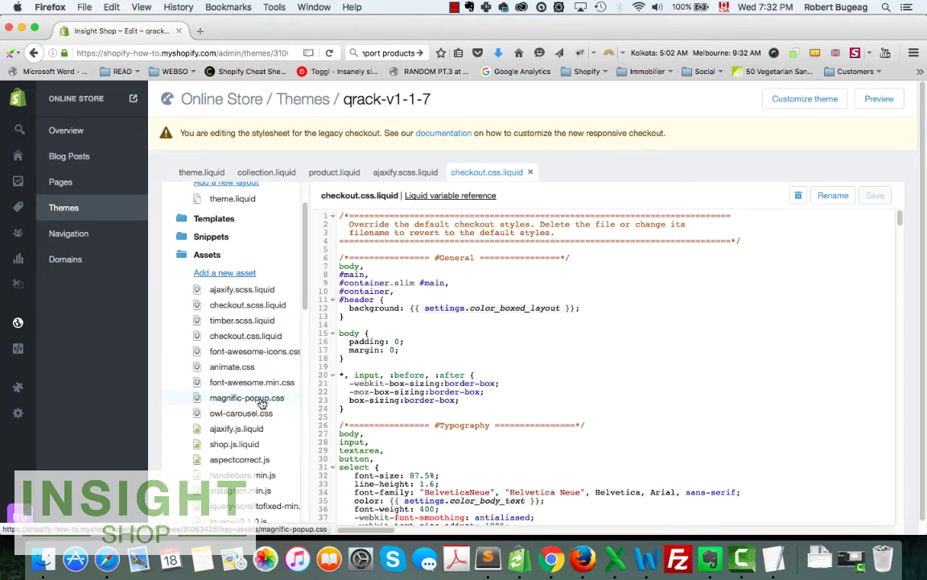
# - Check the handlebars.min.js and jquery.elevatezoom.js assets for an older versions option and look through the remaining asset files
pyautogui.scroll(-2, 250, 407)
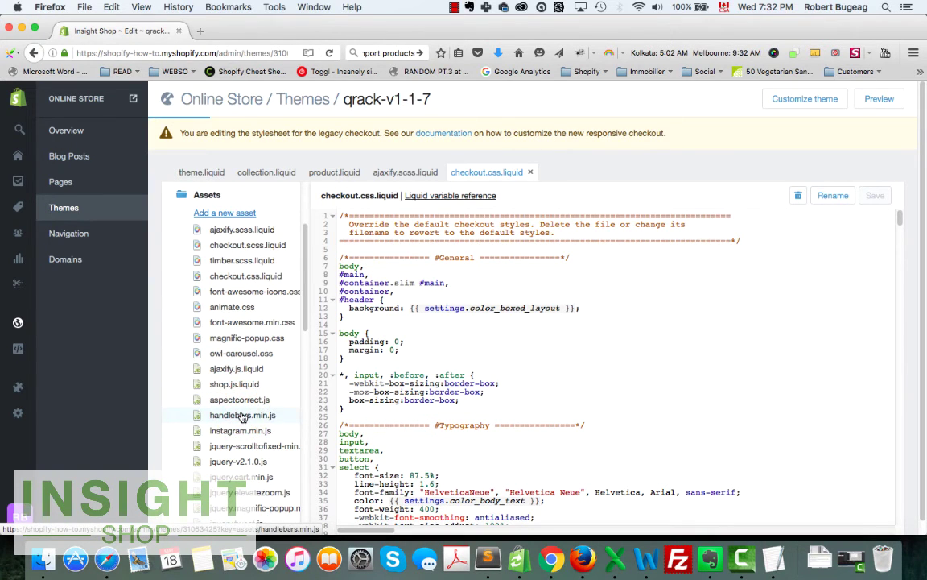
pyautogui.click(241, 414)
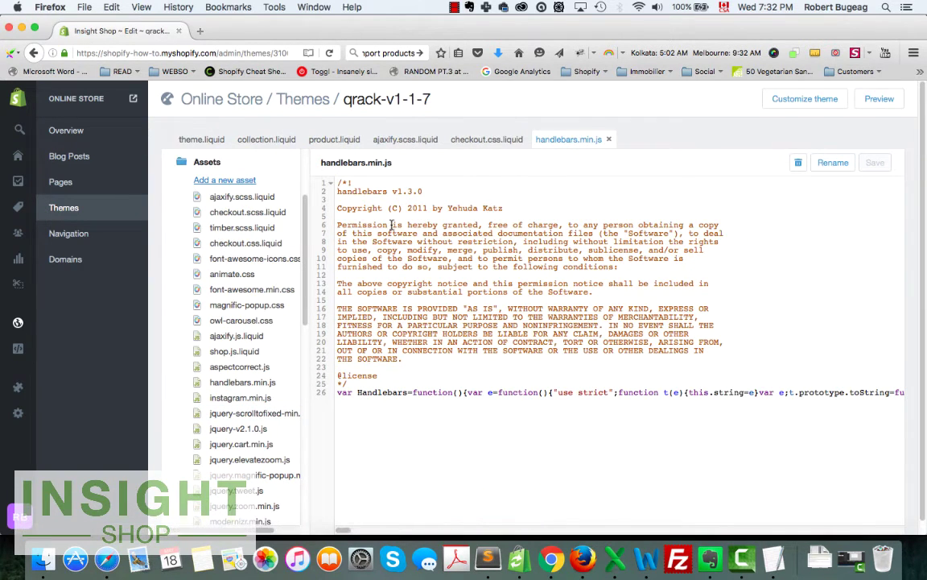
pyautogui.scroll(-3, 230, 406)
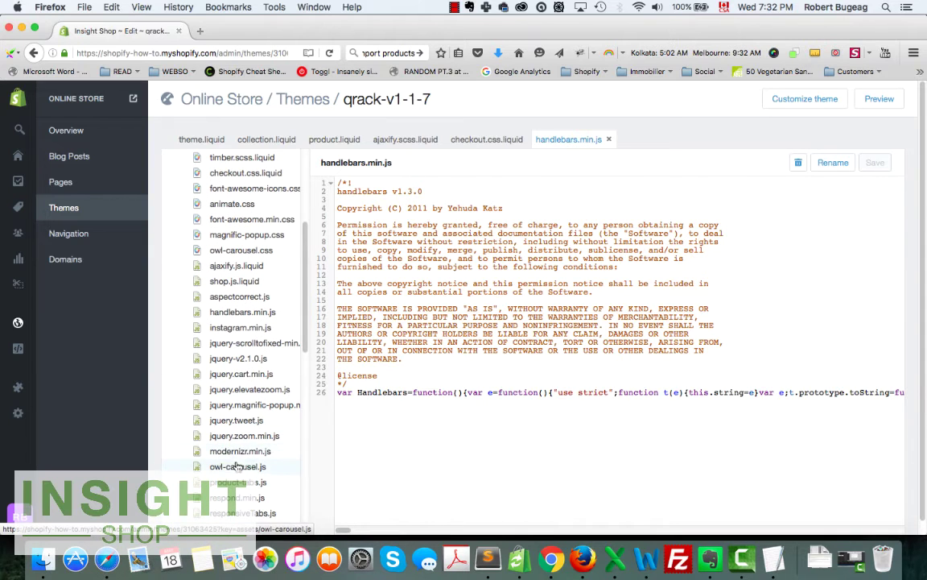
pyautogui.click(232, 388)
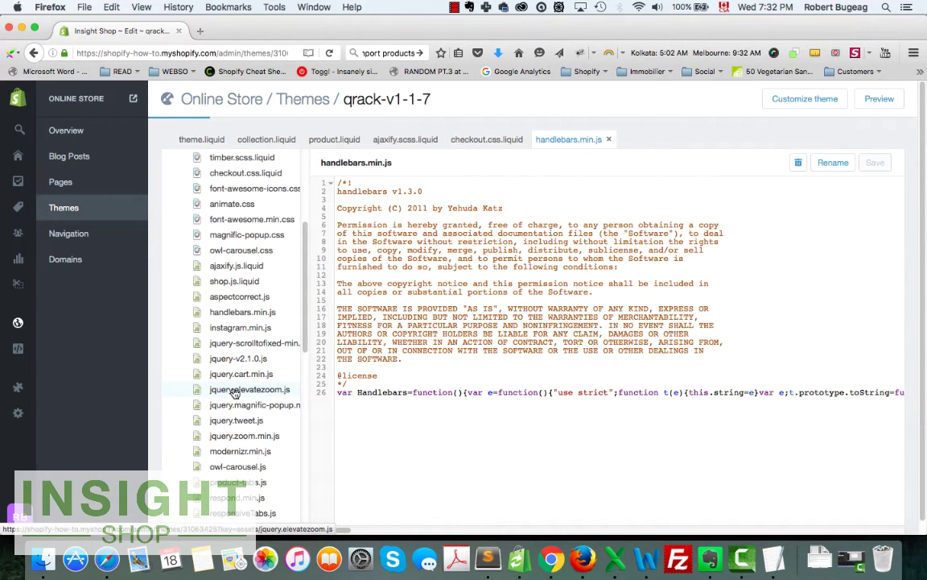
pyautogui.scroll(5, 241, 454)
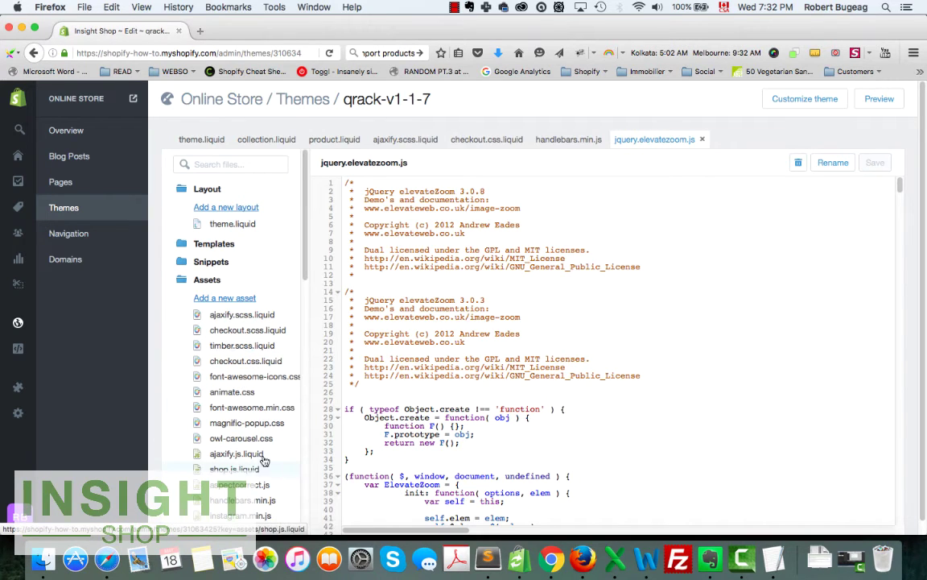
pyautogui.scroll(-1, 262, 453)
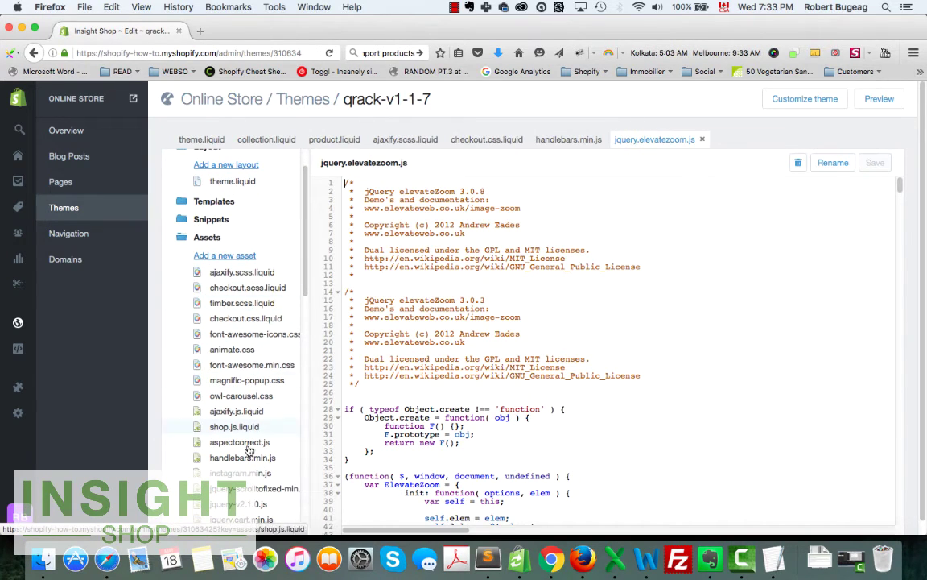
pyautogui.scroll(-1, 248, 460)
pyautogui.scroll(-6, 253, 435)
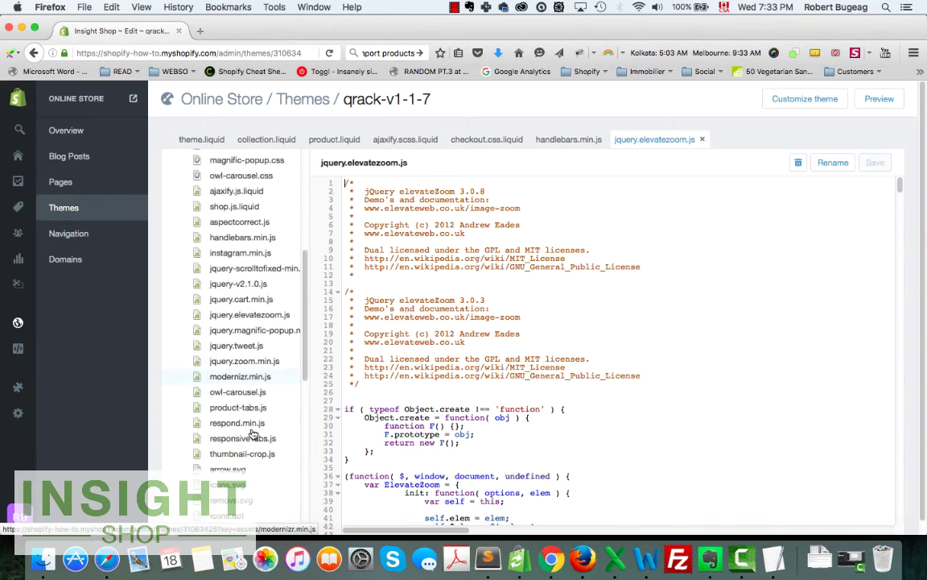
pyautogui.scroll(7, 238, 414)
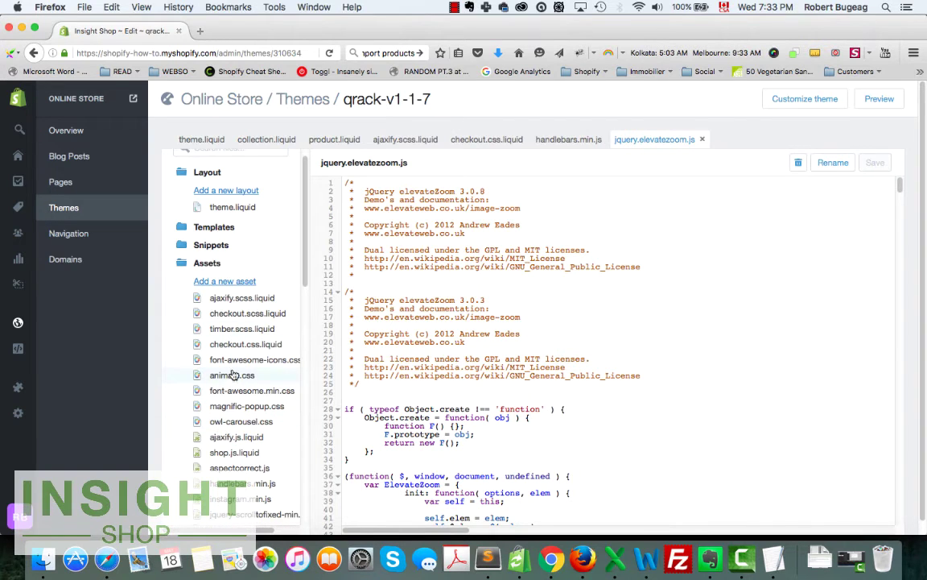
# - Open the timber.scss.liquid stylesheet from the assets and copy its entire code
pyautogui.click(227, 330)
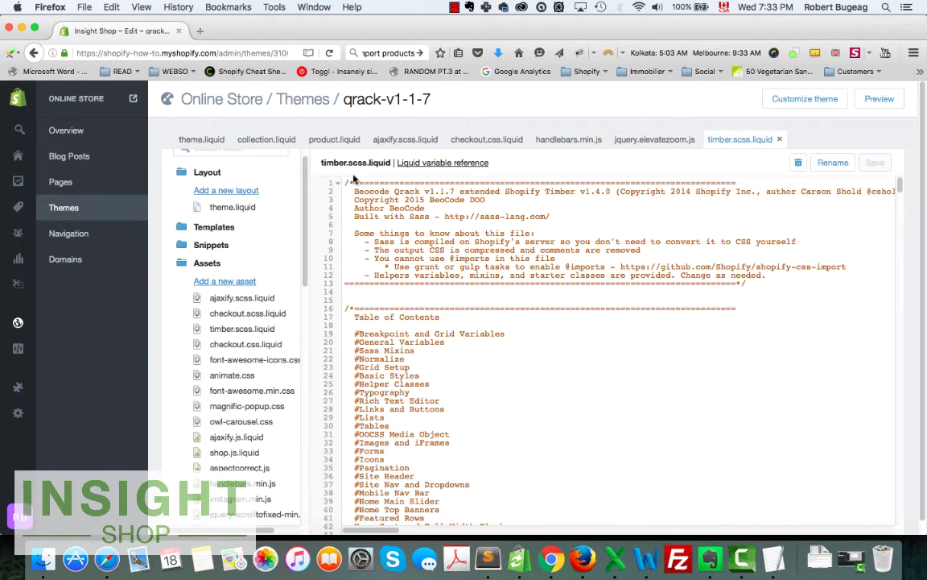
pyautogui.click(457, 297)
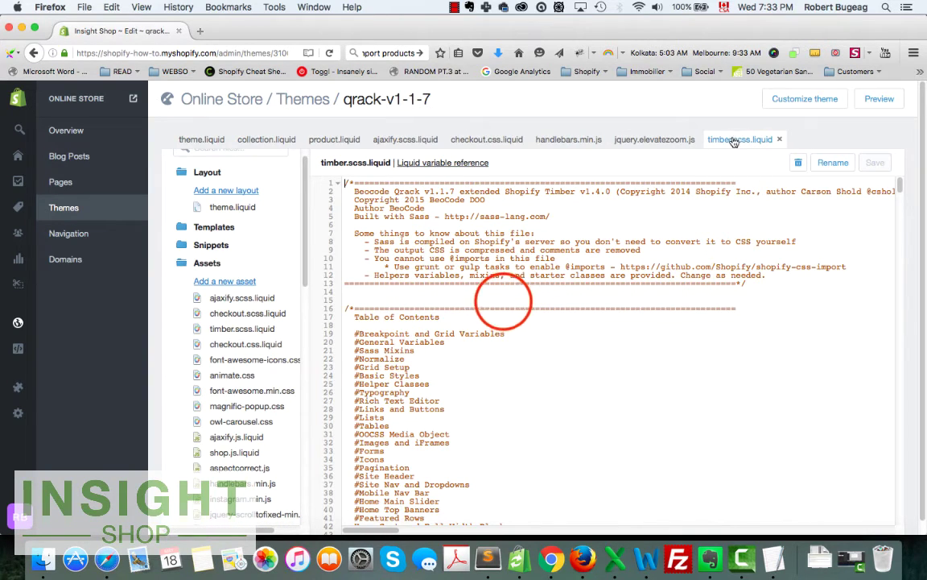
pyautogui.rightClick(504, 302)
pyautogui.click(577, 383)
pyautogui.rightClick(480, 262)
pyautogui.click(519, 299)
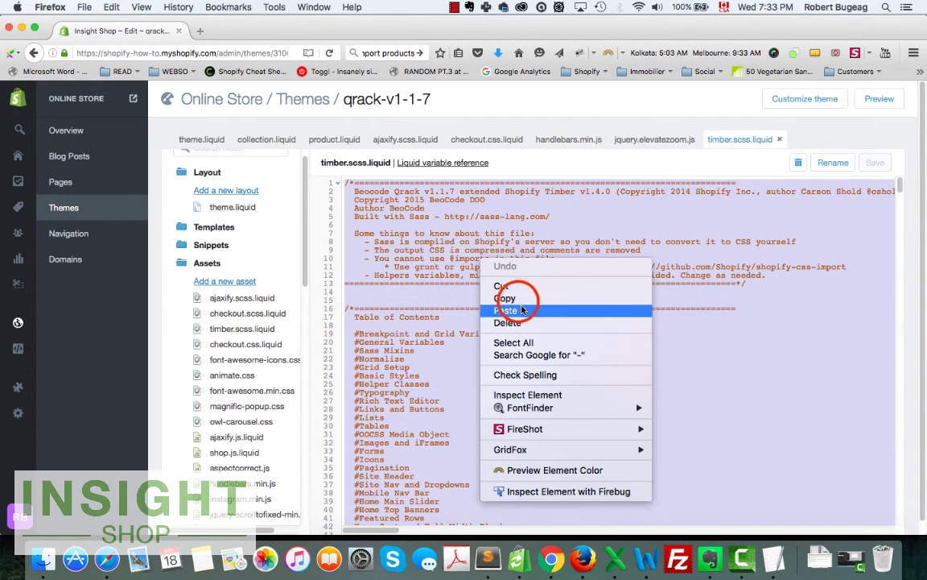
# - Add a new blank asset file named timber-bk with the .scss extension
pyautogui.click(206, 283)
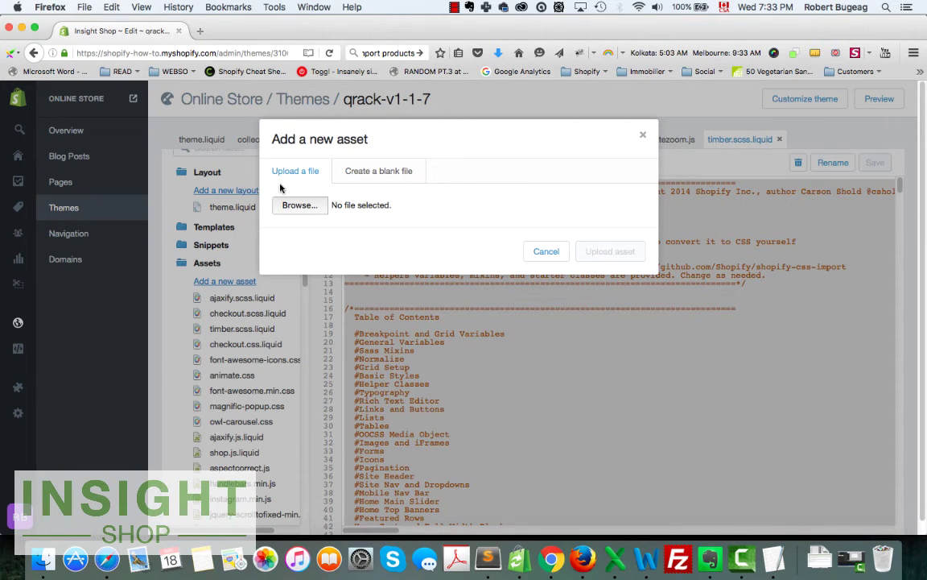
pyautogui.click(362, 173)
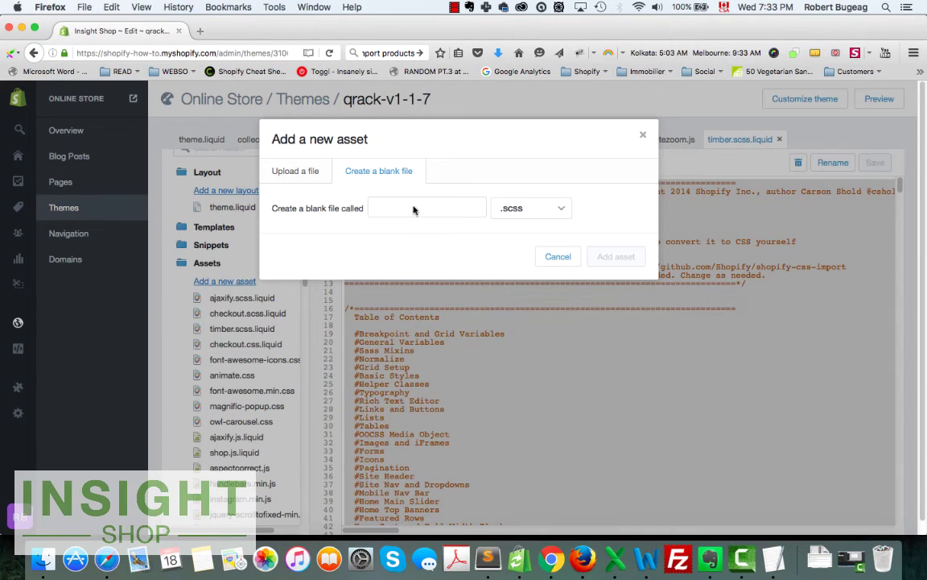
pyautogui.click(394, 206)
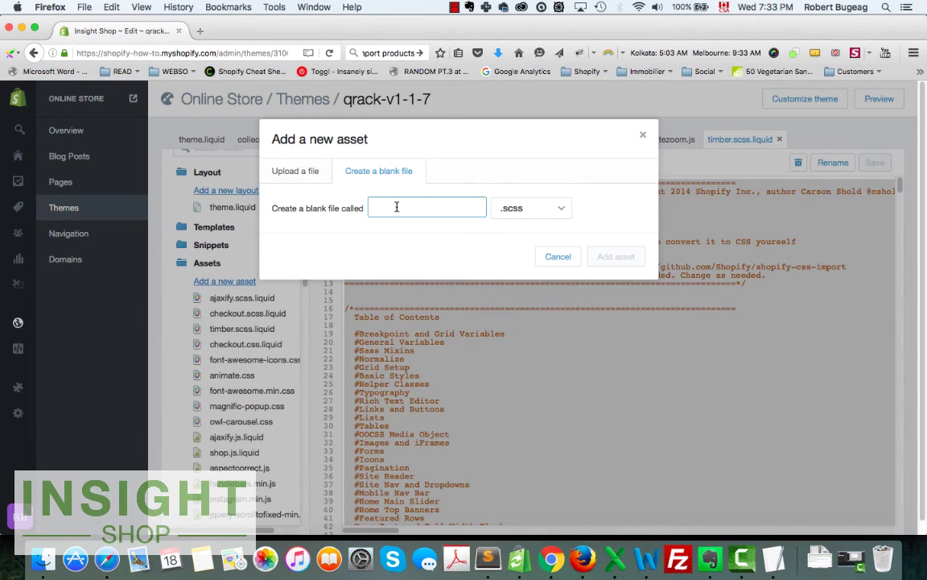
pyautogui.write('timber-bk')
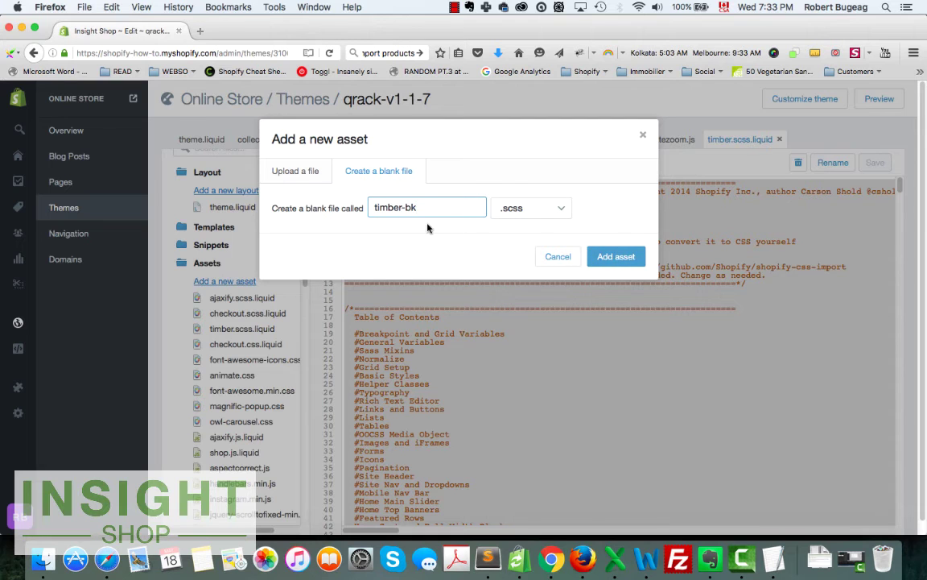
pyautogui.click(616, 256)
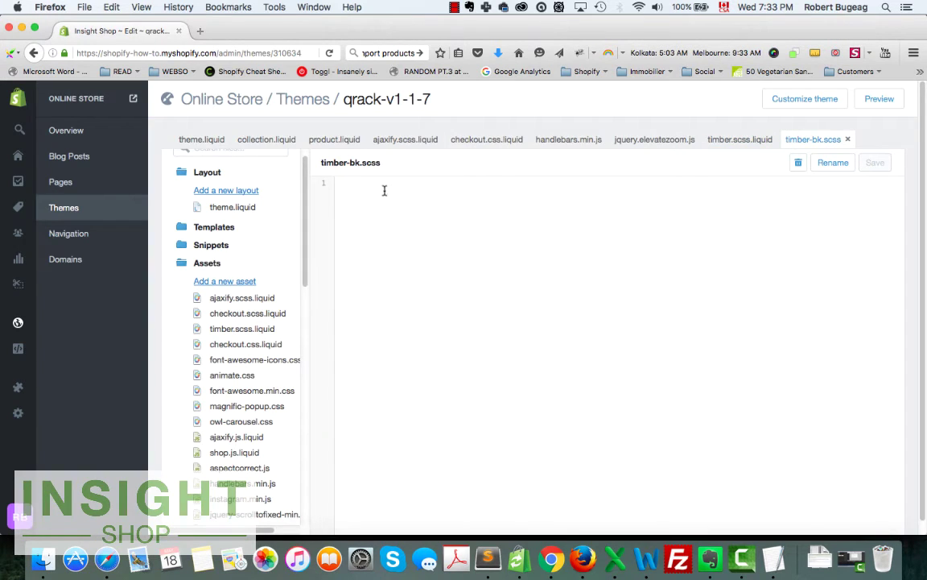
# - Paste the copied timber stylesheet code into the blank timber-bk.scss asset and save the file
pyautogui.rightClick(384, 190)
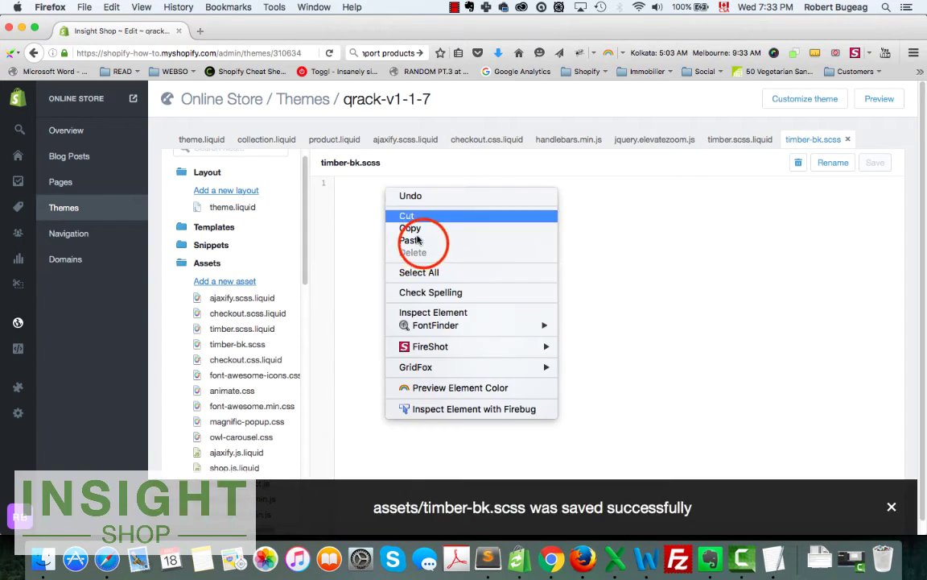
pyautogui.click(424, 242)
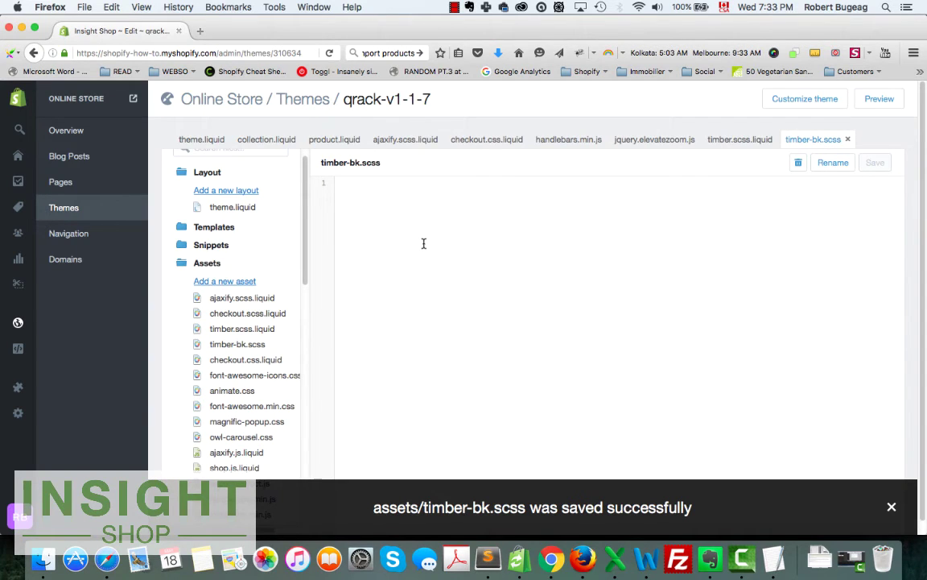
pyautogui.click(351, 171)
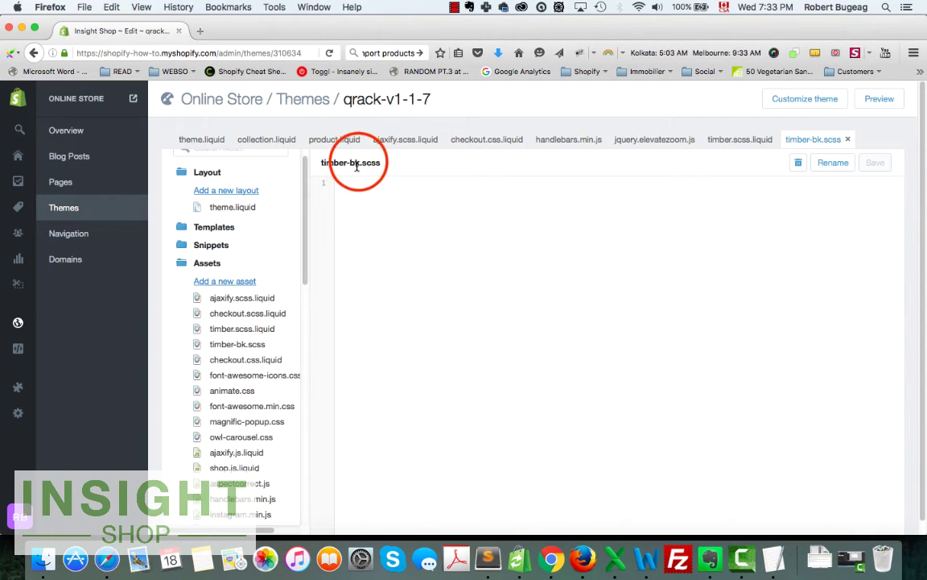
pyautogui.click(354, 173)
pyautogui.click(374, 184)
pyautogui.rightClick(376, 186)
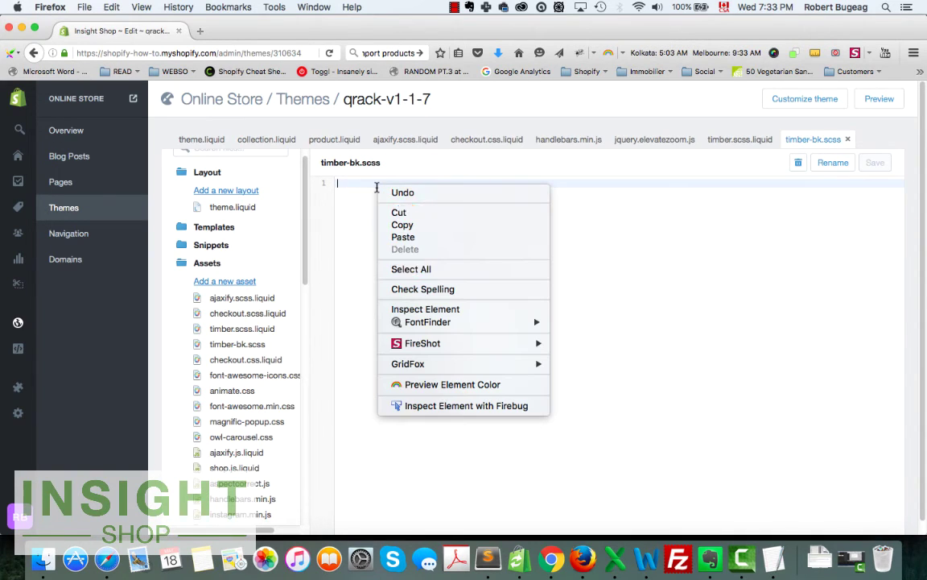
pyautogui.click(408, 238)
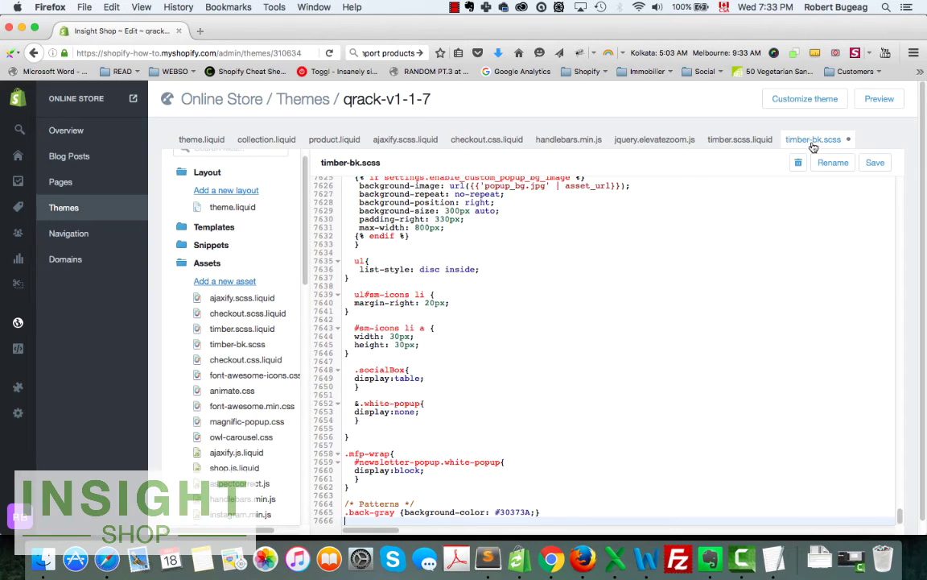
pyautogui.click(378, 162)
pyautogui.moveTo(380, 162); pyautogui.dragTo(357, 162)
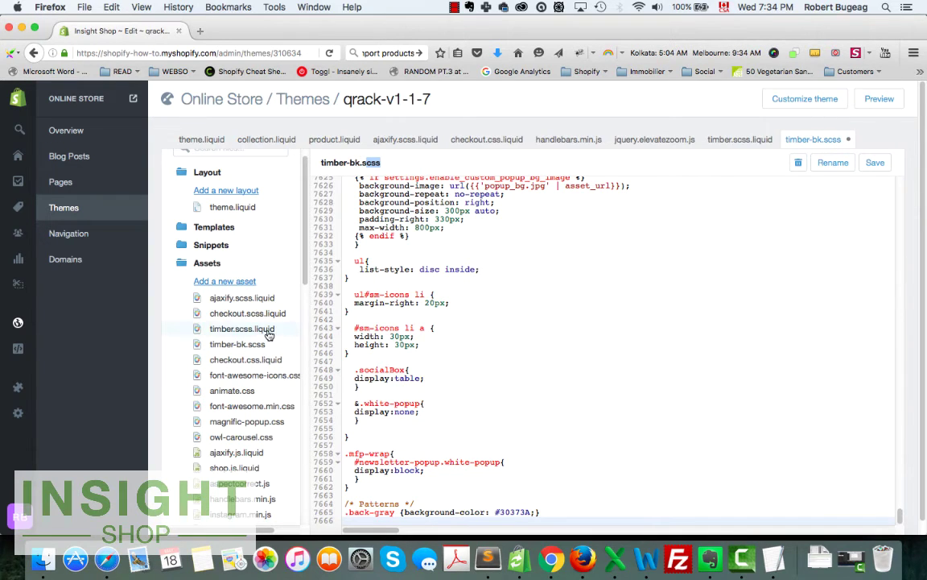
pyautogui.click(390, 163)
pyautogui.click(875, 161)
# - Rename the backup asset to timber-bk.scss.liquid
pyautogui.click(833, 164)
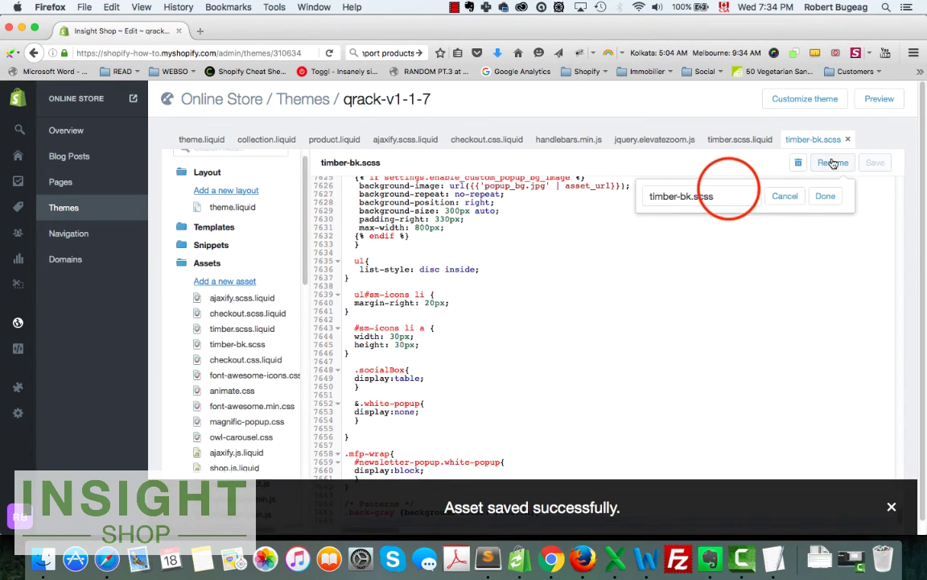
pyautogui.click(725, 195)
pyautogui.write('.l')
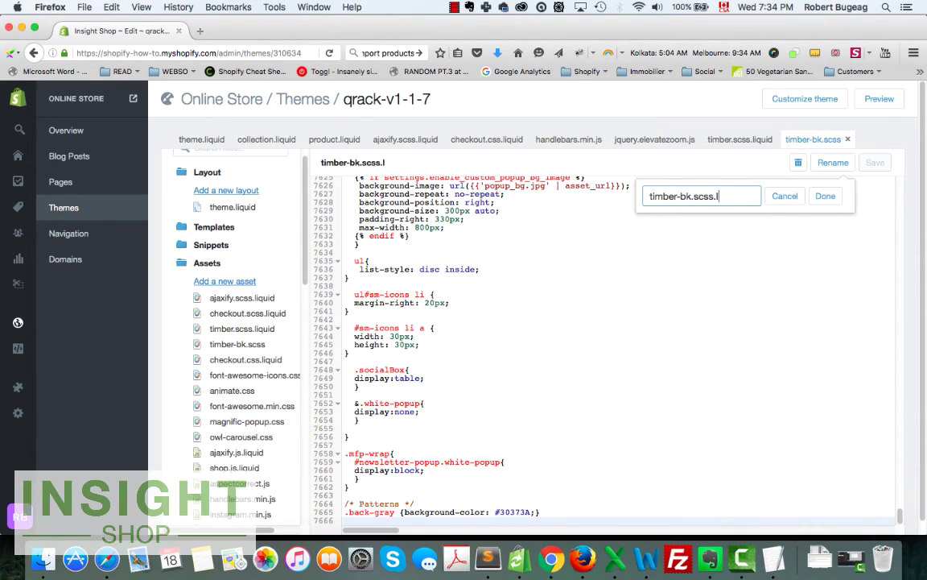
pyautogui.write('iquid')
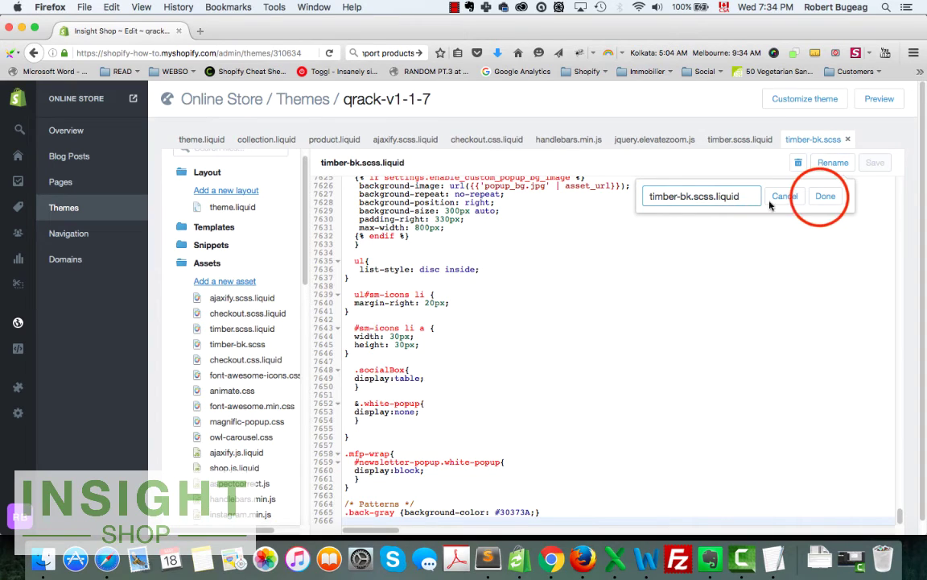
pyautogui.click(825, 196)
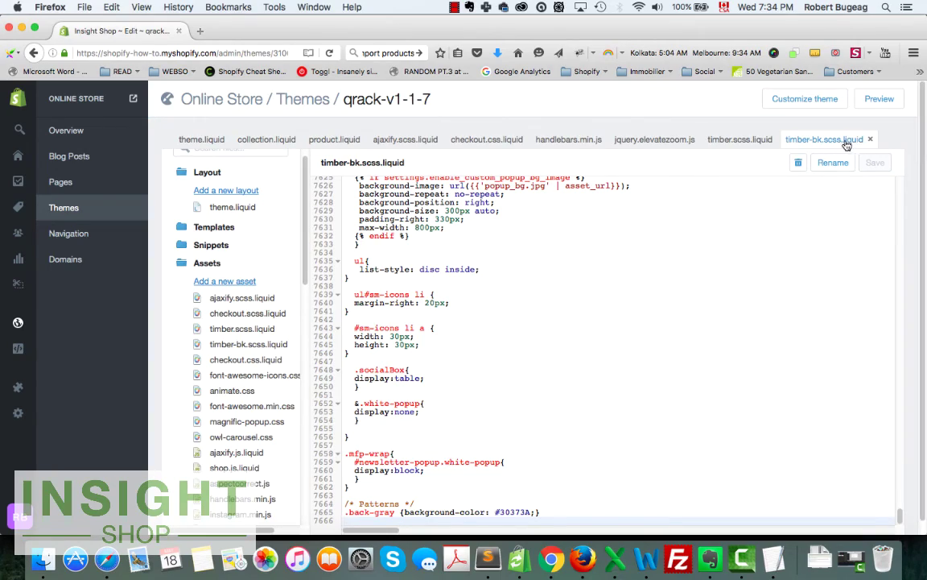
# - Look through the code pasted into timber-bk.scss.liquid and close the file
pyautogui.scroll(10, 516, 334)
pyautogui.scroll(20, 512, 344)
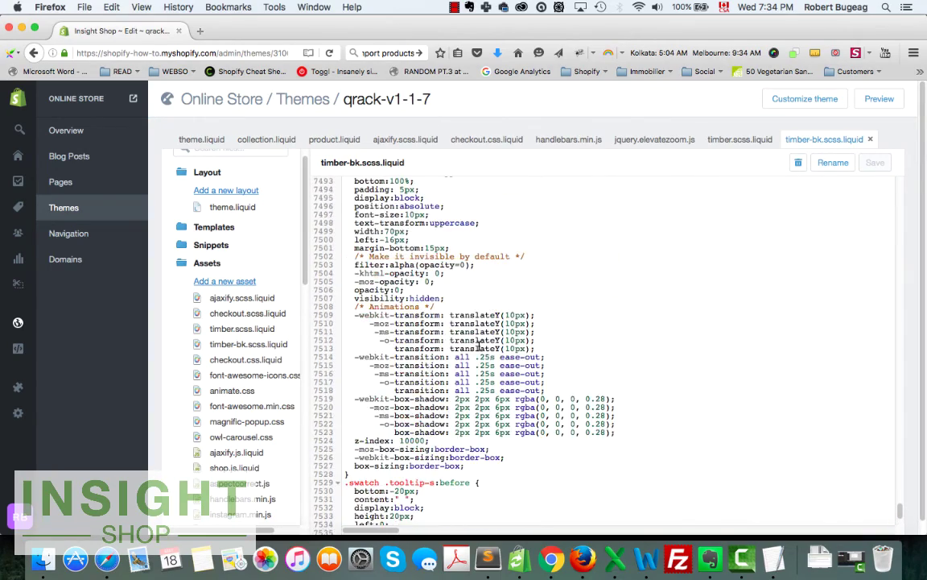
pyautogui.scroll(18, 435, 393)
pyautogui.click(543, 254)
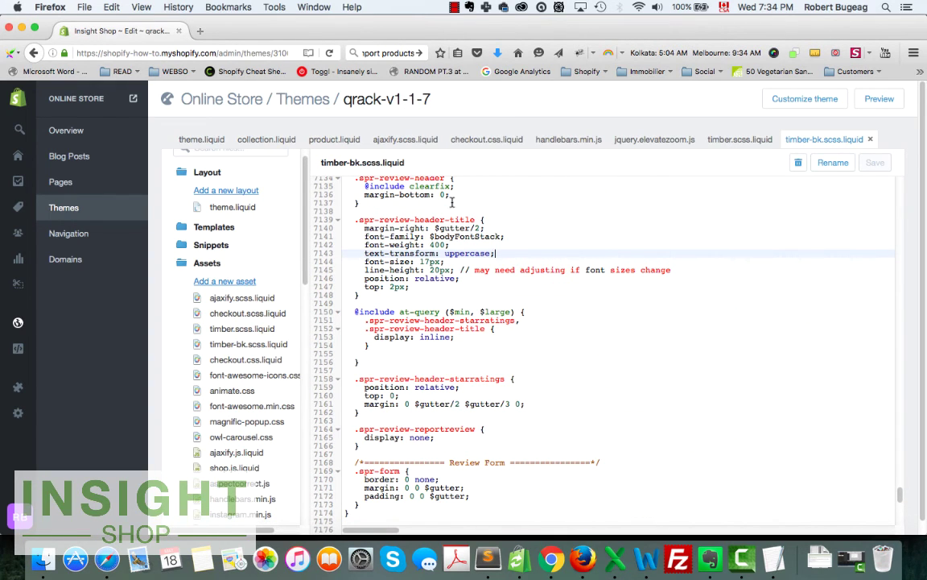
pyautogui.click(868, 141)
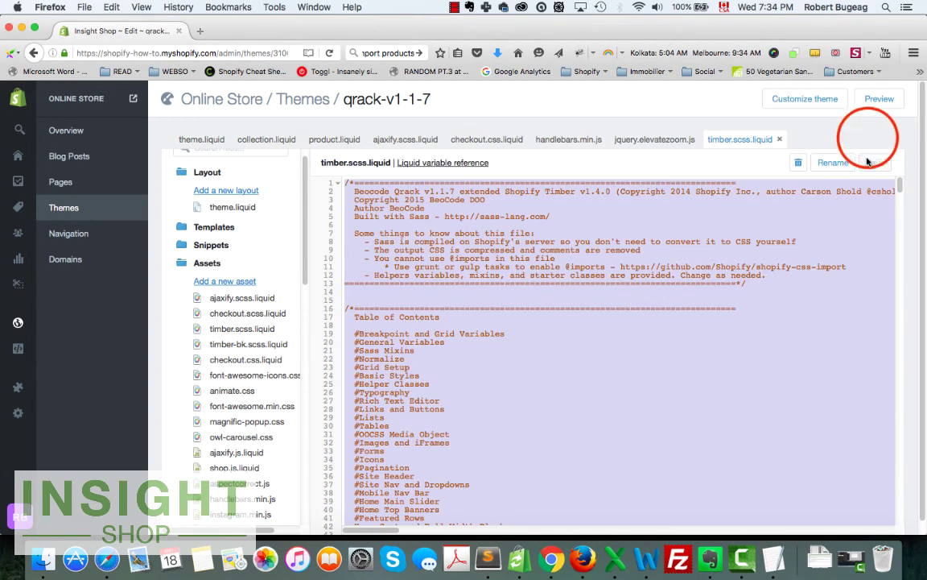
# - Reopen timber-bk.scss.liquid from the assets and examine the backed-up code
pyautogui.click(235, 343)
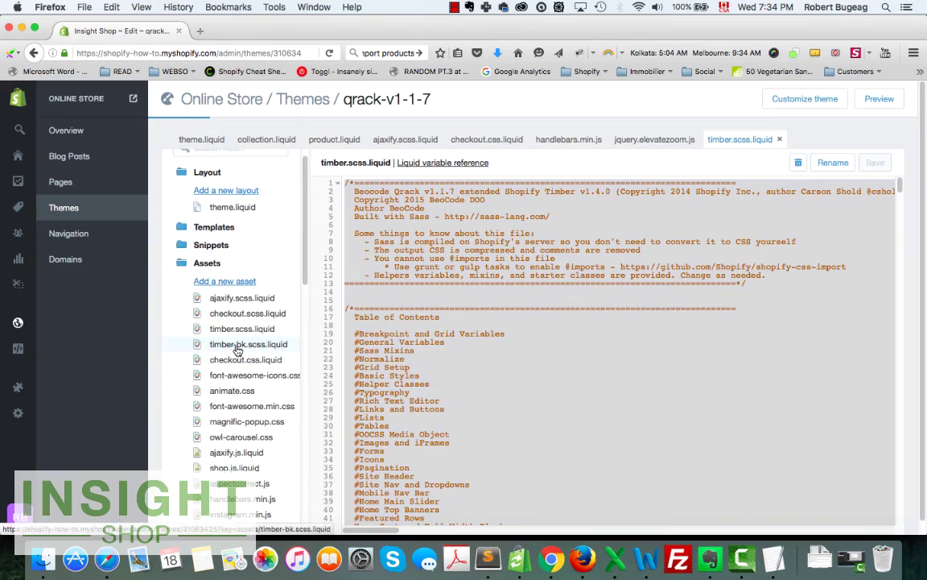
pyautogui.scroll(-20, 496, 357)
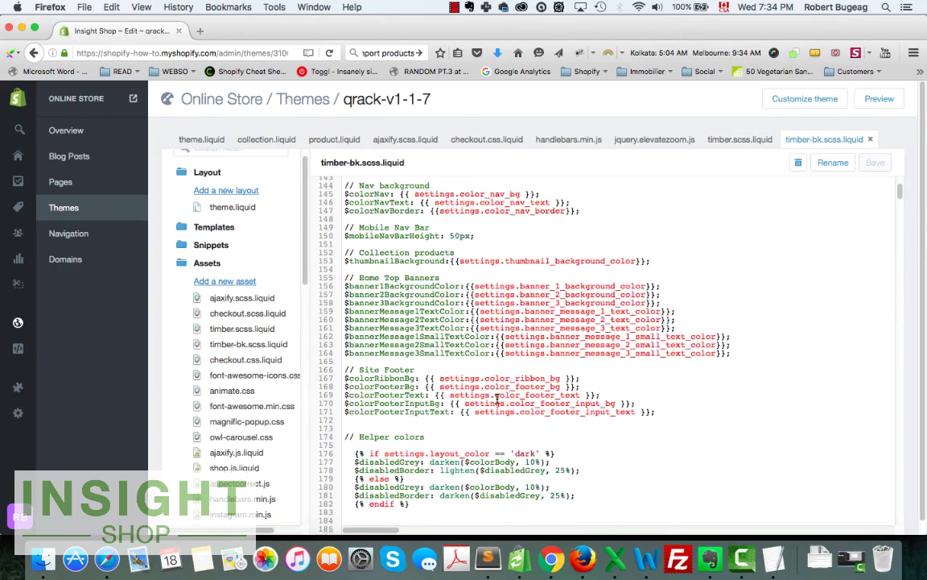
pyautogui.scroll(-20, 497, 399)
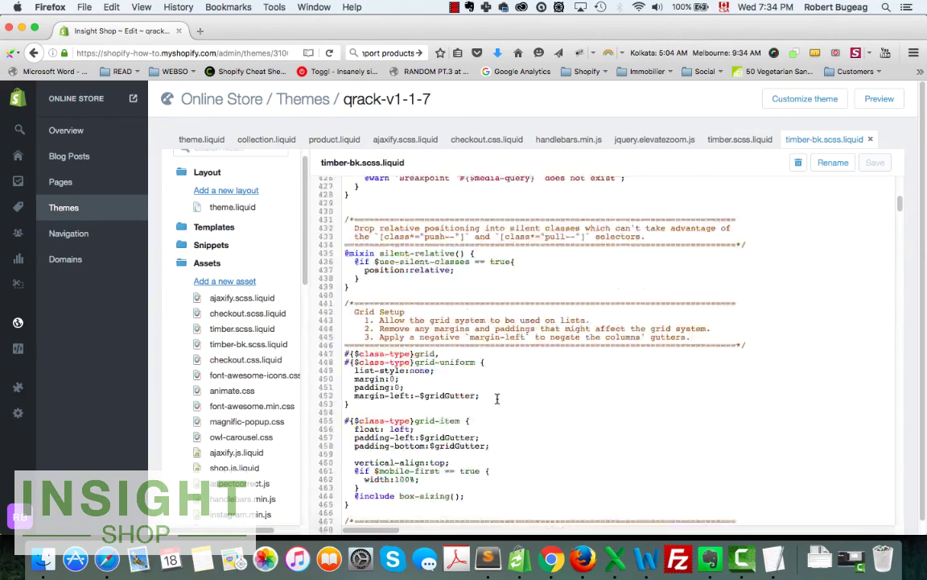
pyautogui.scroll(-20, 496, 400)
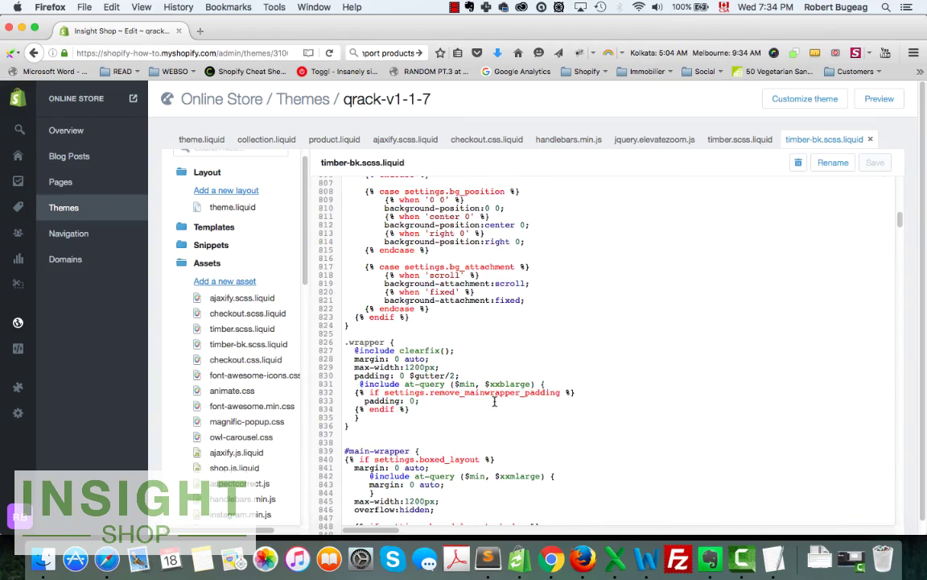
pyautogui.scroll(-10, 492, 399)
pyautogui.scroll(14, 493, 399)
pyautogui.scroll(7, 383, 395)
pyautogui.click(246, 339)
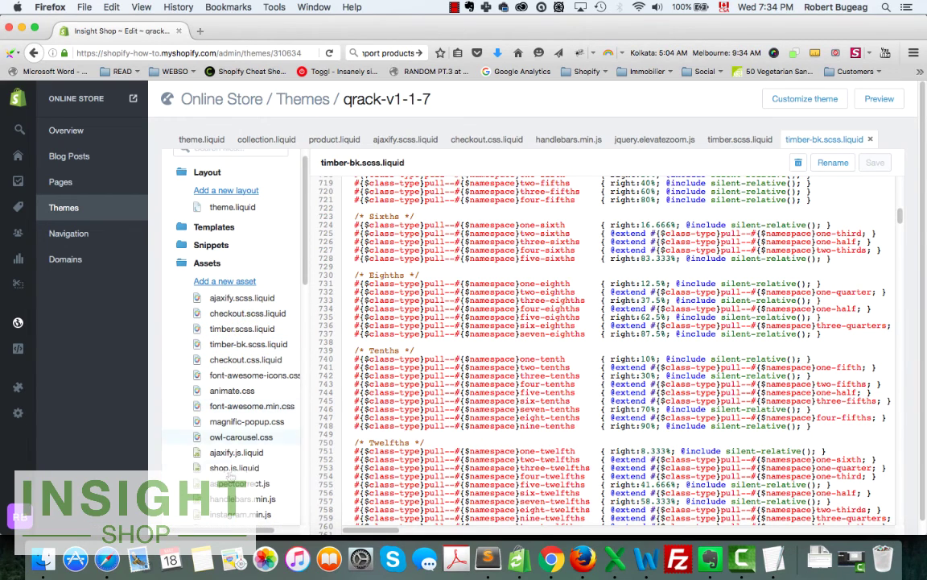
# - Check the original timber.scss.liquid file, and leave the code editor for the Themes page with the main admin navigation shown
pyautogui.click(241, 329)
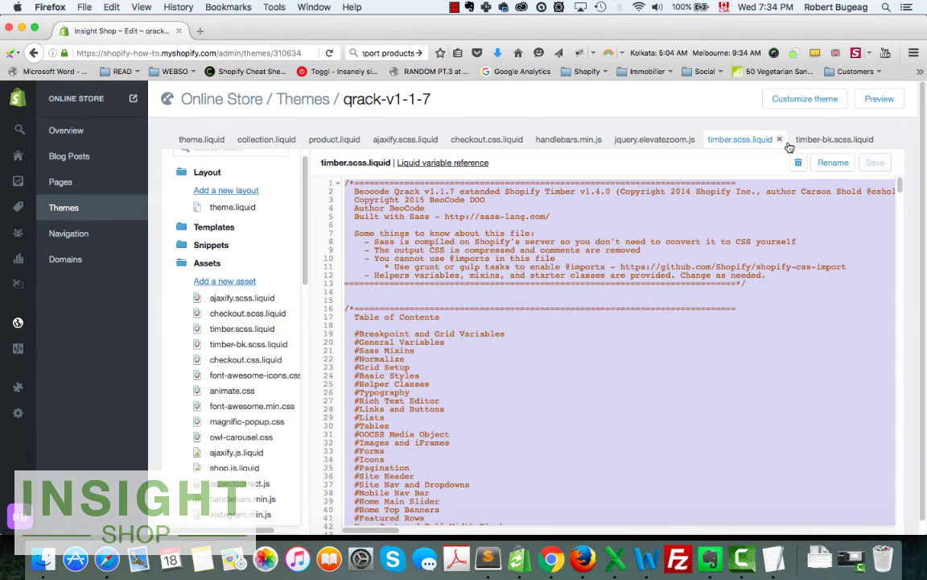
pyautogui.click(306, 100)
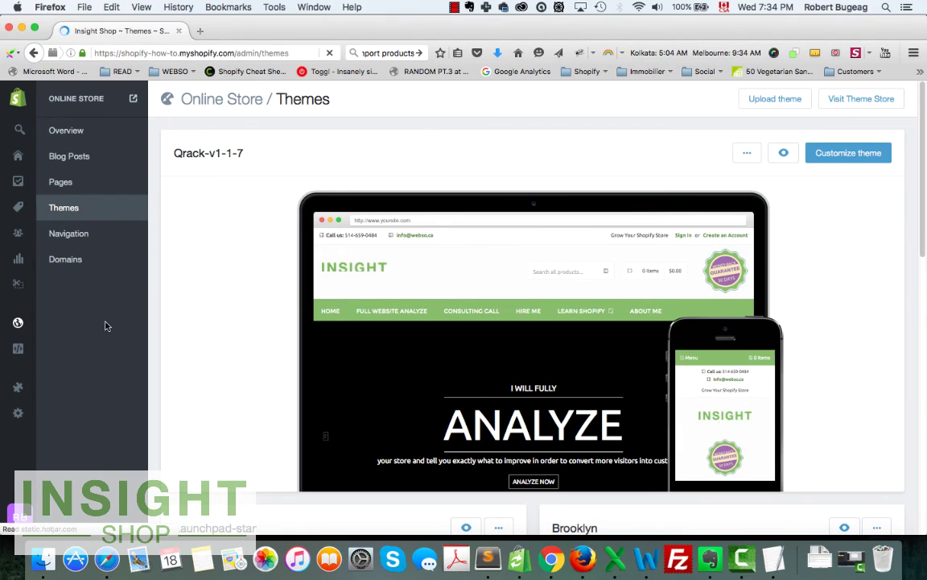
pyautogui.moveTo(16, 322)
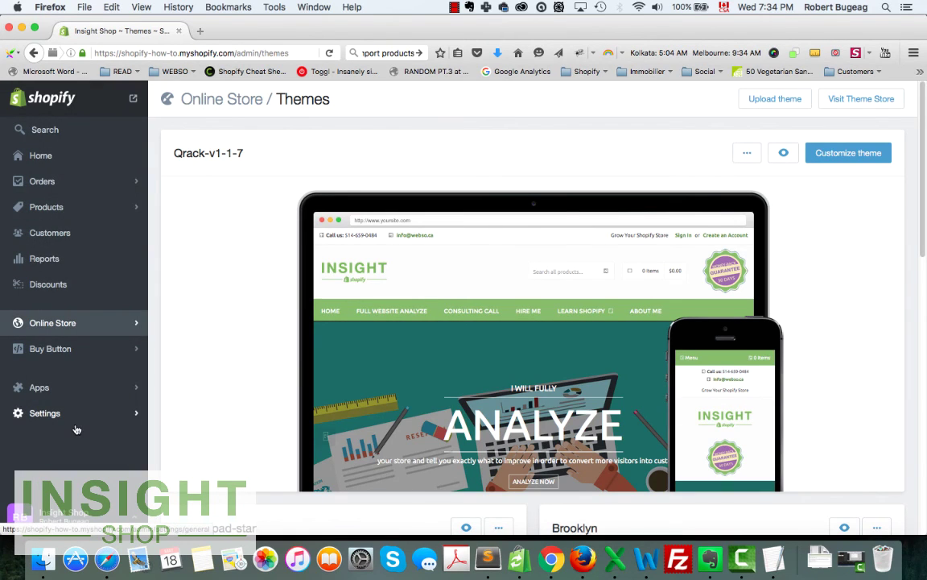